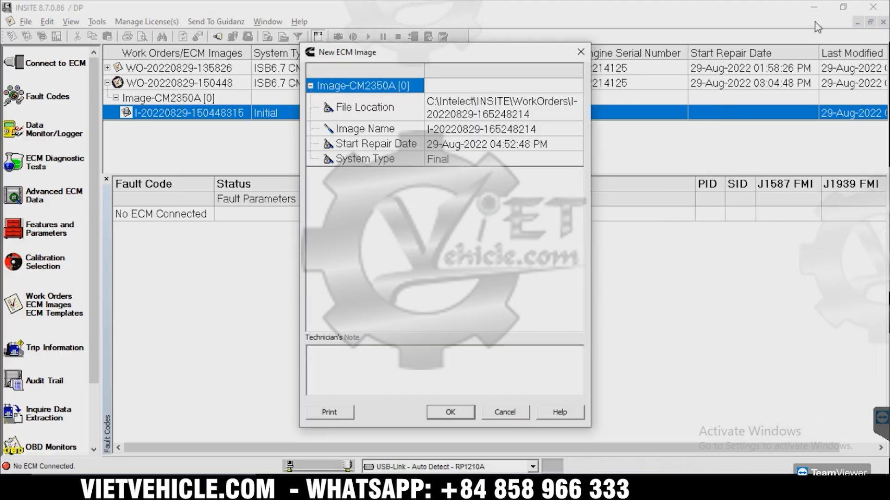
Cancel the new ECM image creation and switch to Calterm III
{"action": "left_click", "coordinate": [582, 53]}
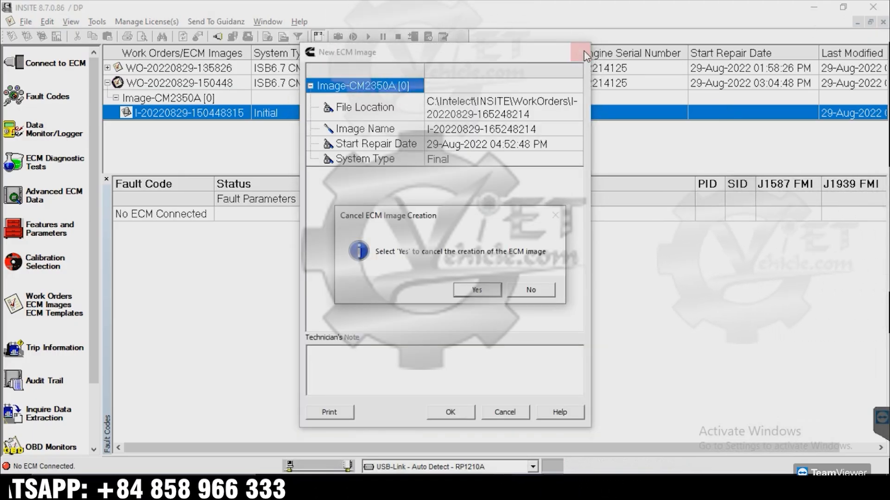
{"action": "left_click", "coordinate": [479, 291]}
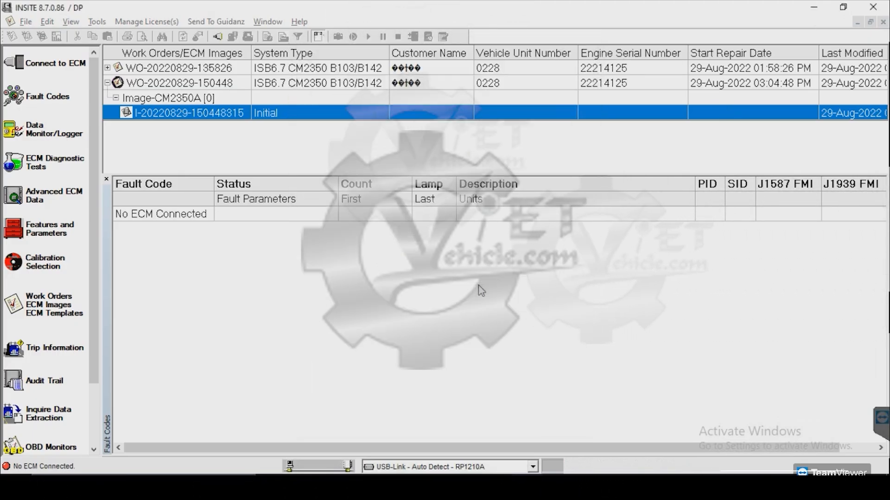
{"action": "left_click", "coordinate": [815, 6]}
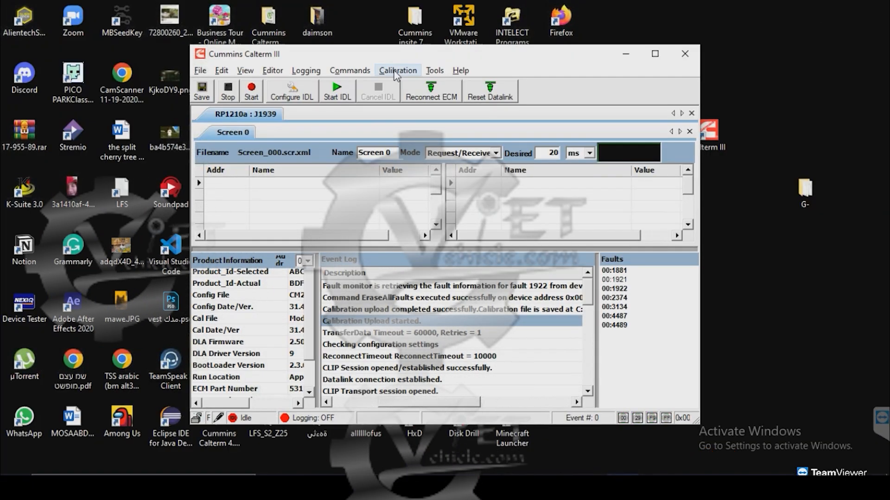
Set up a calibration download using configuration CM2350A BDF 31.42.0.10.ecfg and calibration CM2350 BDF DR90007 DPF SCR EGR OFF.xcal
{"action": "left_click", "coordinate": [397, 70]}
{"action": "left_click", "coordinate": [408, 85]}
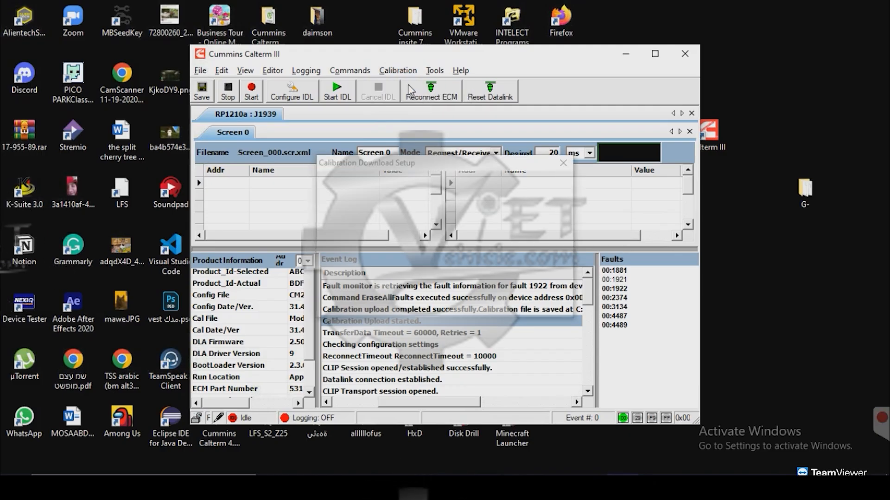
{"action": "left_click", "coordinate": [558, 207]}
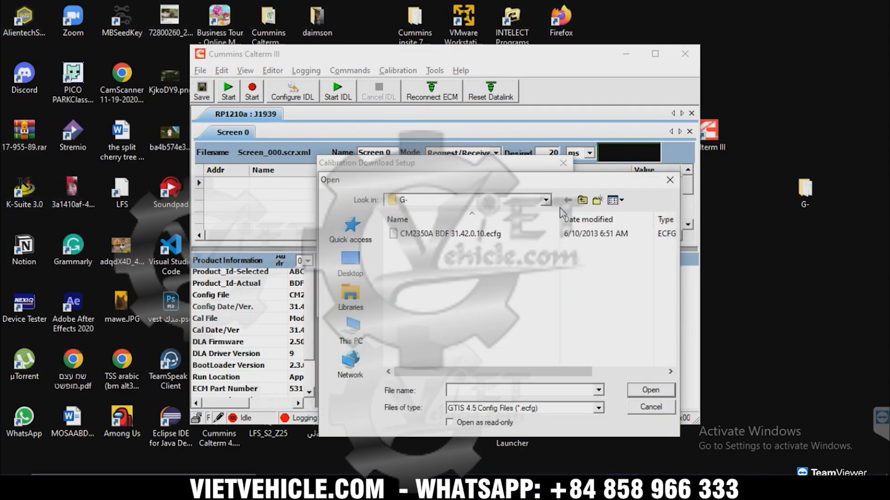
{"action": "double_click", "coordinate": [478, 234]}
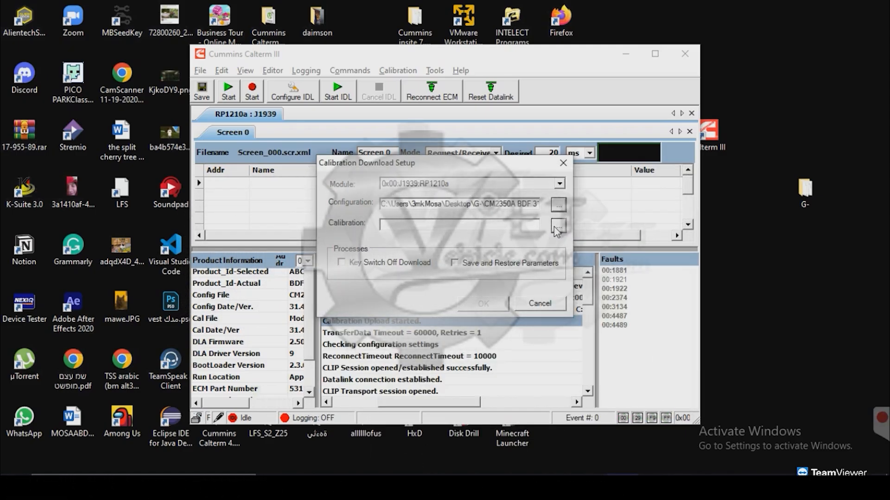
{"action": "left_click", "coordinate": [558, 227]}
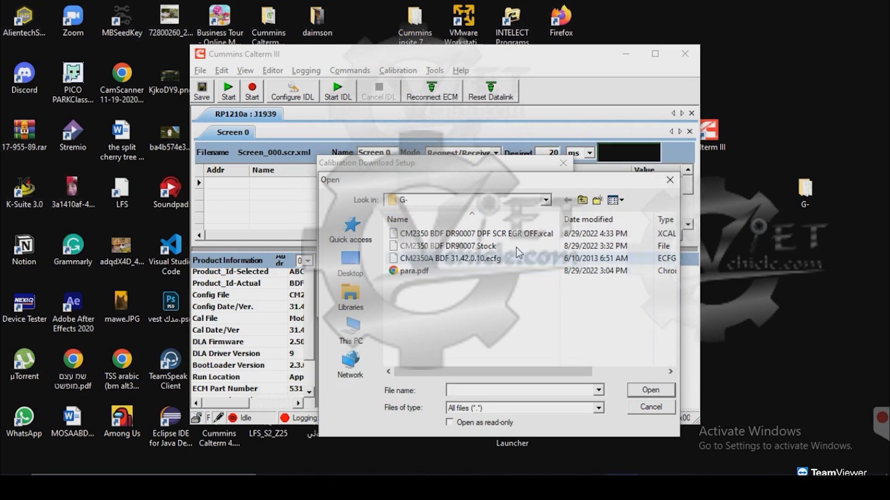
{"action": "left_click", "coordinate": [501, 234]}
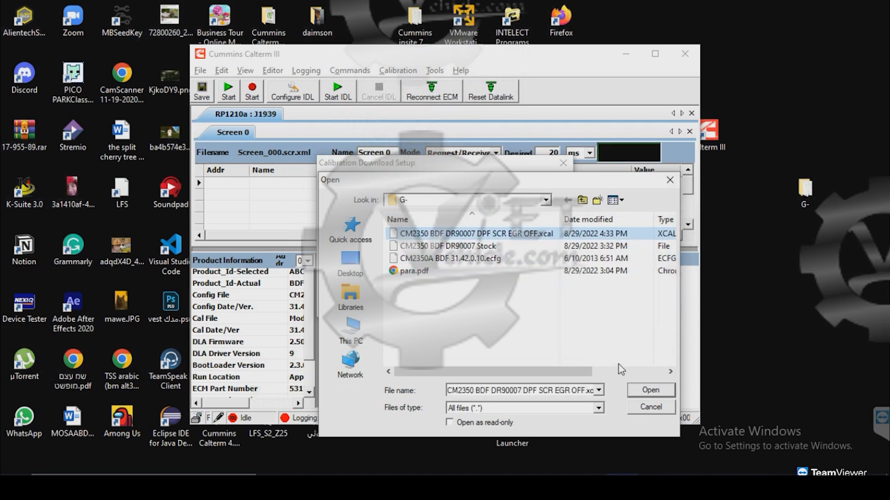
{"action": "left_click", "coordinate": [644, 393]}
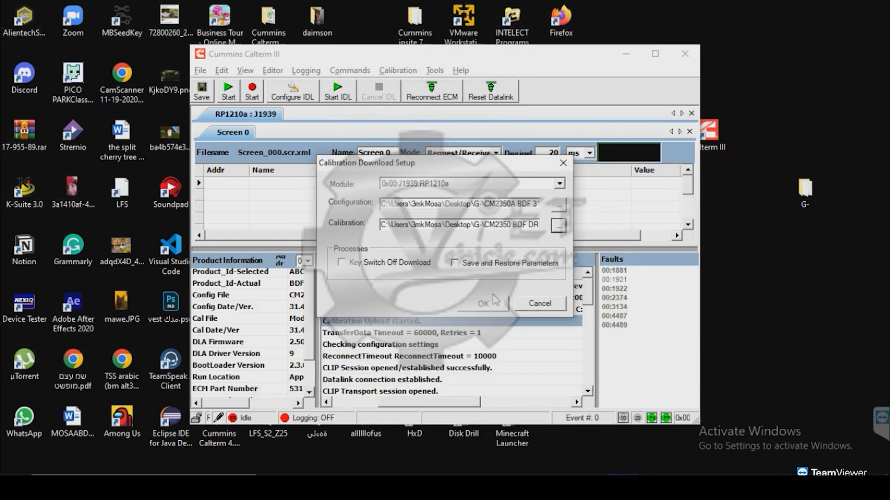
Run the calibration download to the ECM and close its completion notice
{"action": "left_click", "coordinate": [486, 307]}
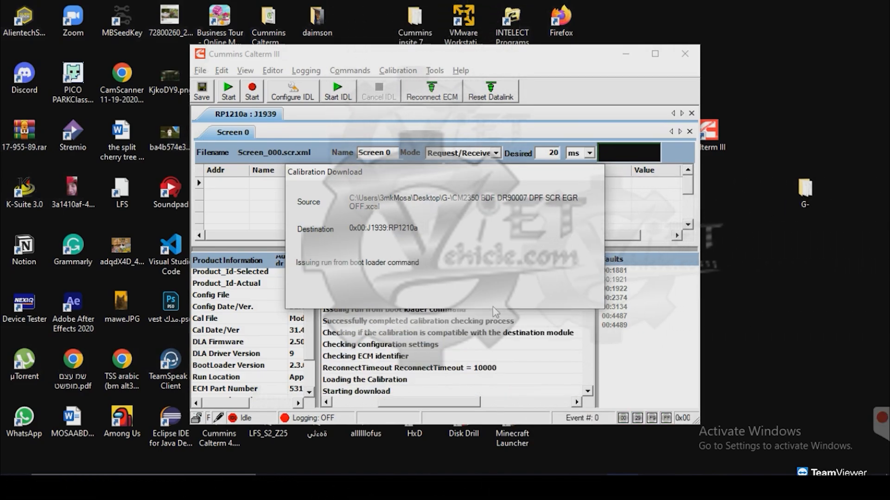
{"action": "mouse_move", "coordinate": [367, 487]}
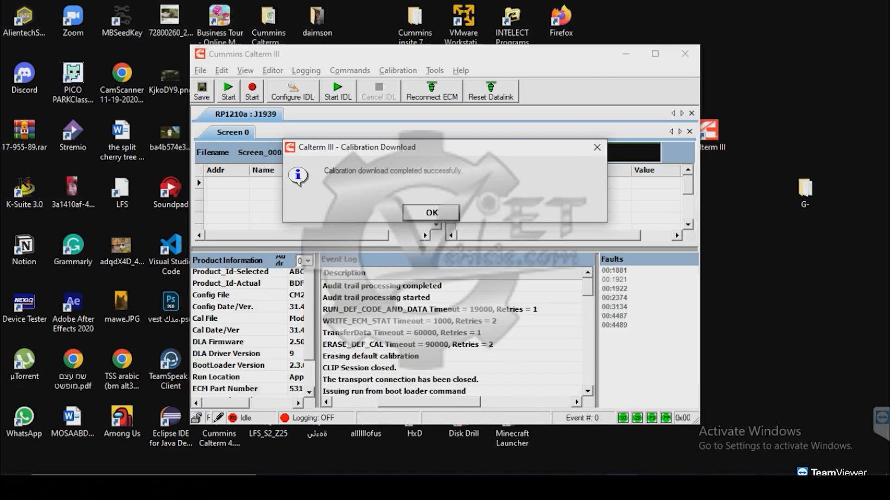
{"action": "left_click", "coordinate": [431, 214]}
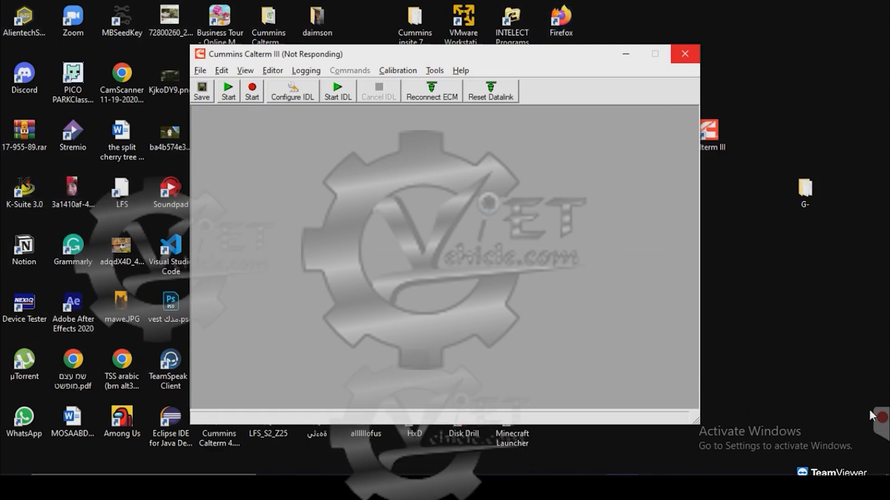
Dismiss the Calterm III connection and DLA version warnings
{"action": "left_click", "coordinate": [880, 420]}
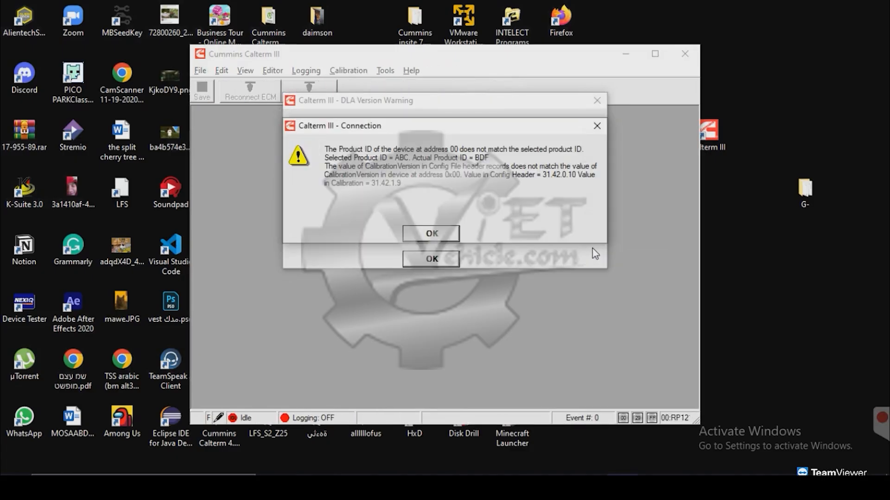
{"action": "left_click", "coordinate": [598, 130]}
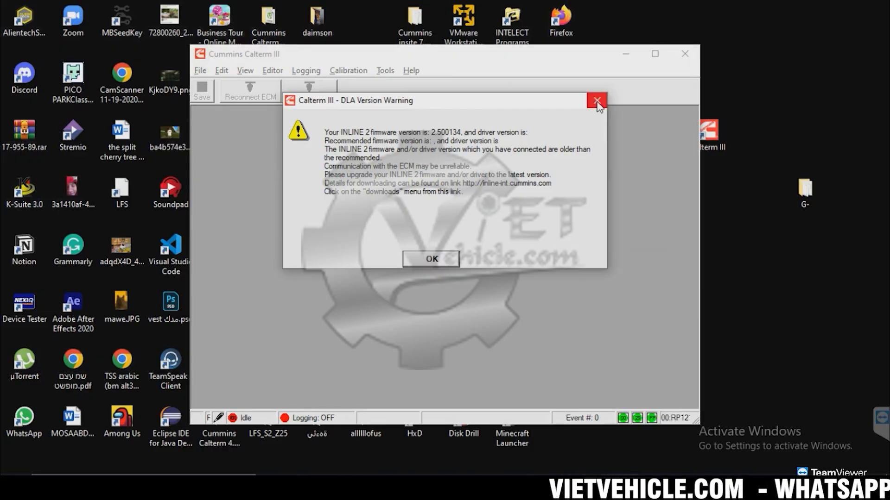
{"action": "left_click", "coordinate": [597, 104]}
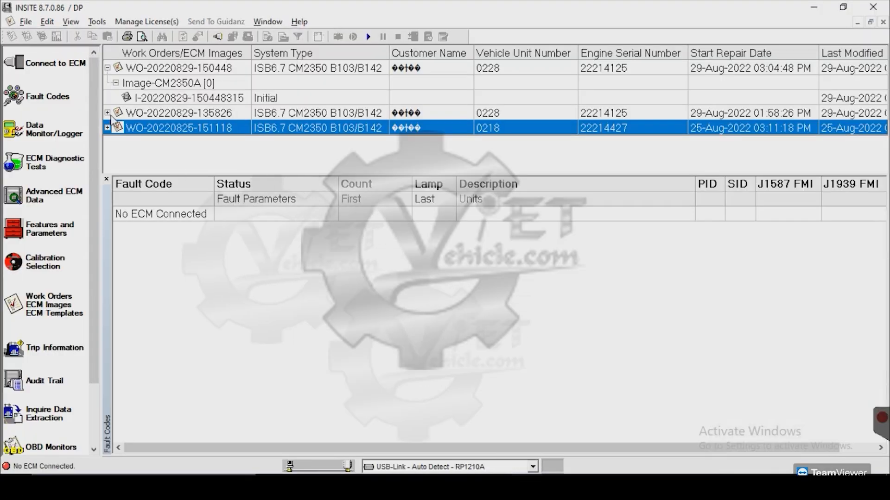
Switch to INSITE and connect to the ECM with the security type None
{"action": "left_click", "coordinate": [47, 63]}
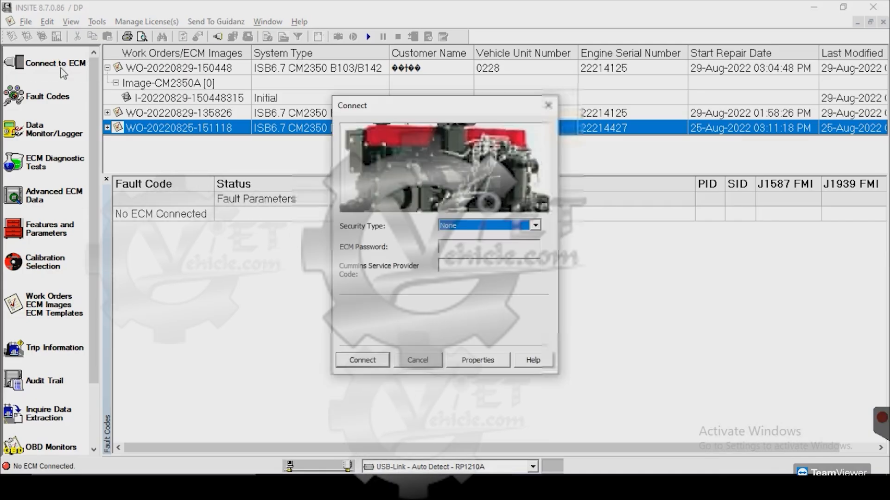
{"action": "left_click", "coordinate": [362, 358]}
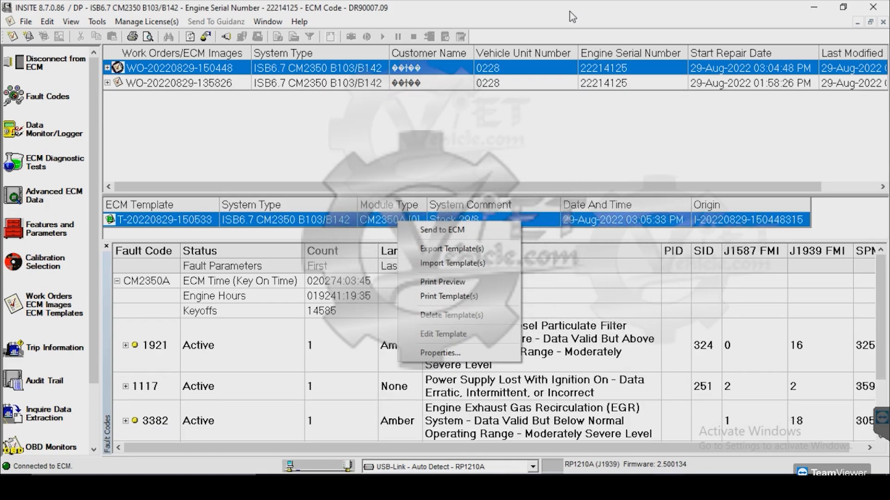
Send the Stock 29/8 template to the ECM, review the calibration conflict list, and complete the key switch off/on cycle
{"action": "left_click", "coordinate": [445, 230]}
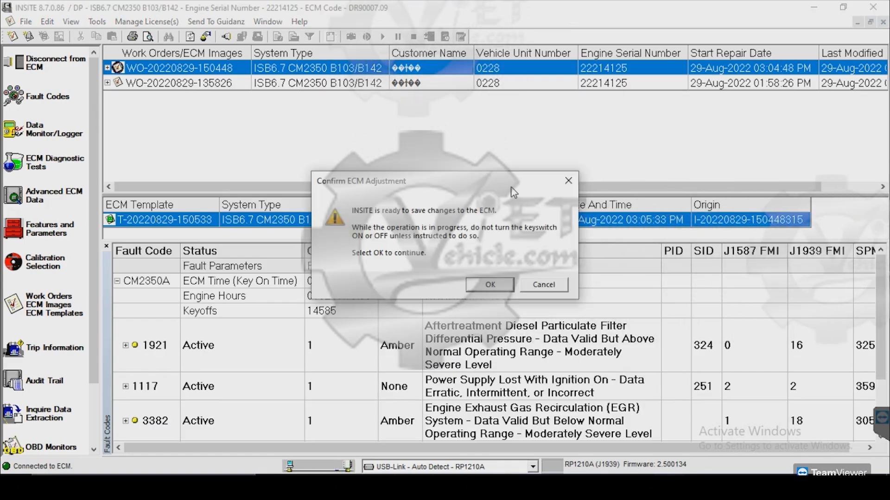
{"action": "left_click", "coordinate": [491, 285]}
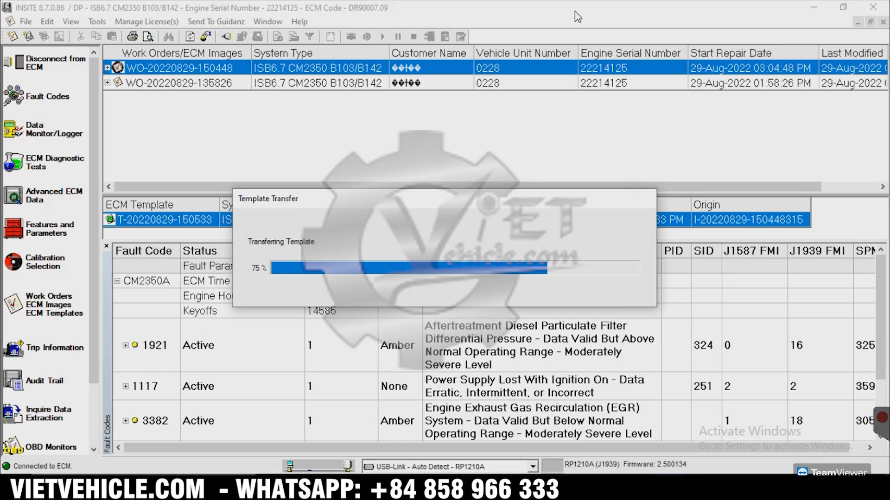
{"action": "left_click", "coordinate": [561, 352]}
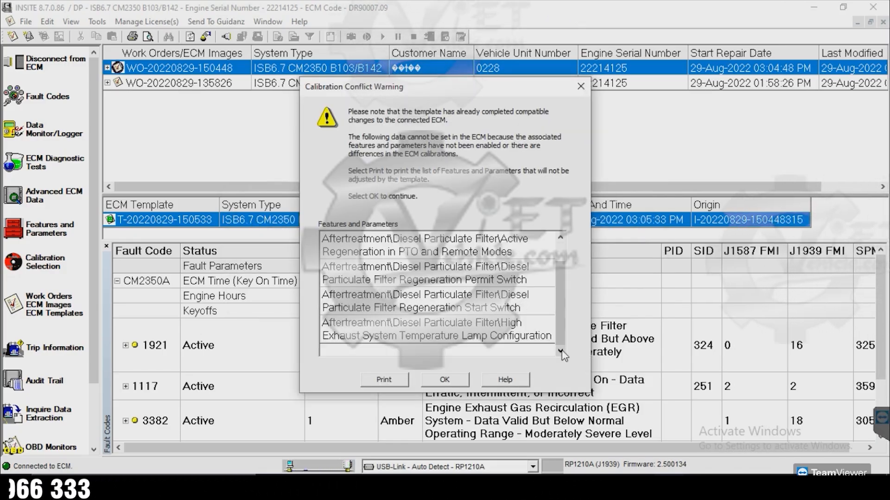
{"action": "left_click", "coordinate": [561, 238]}
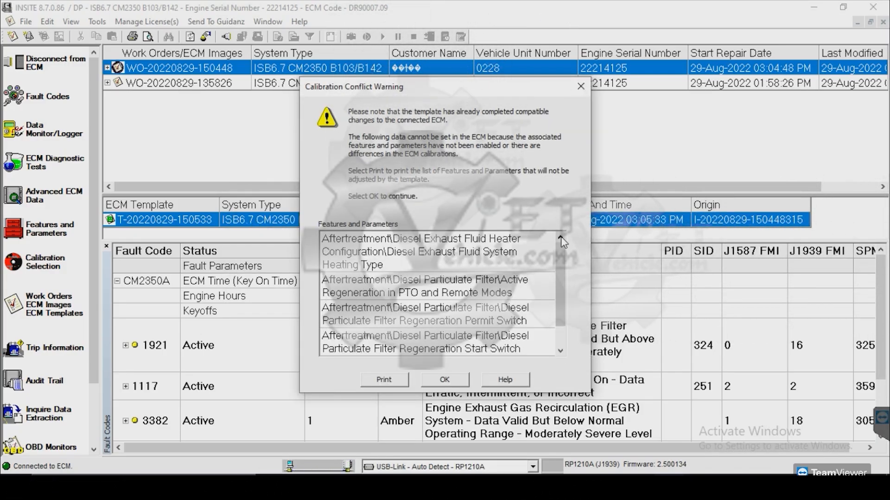
{"action": "left_click", "coordinate": [455, 379]}
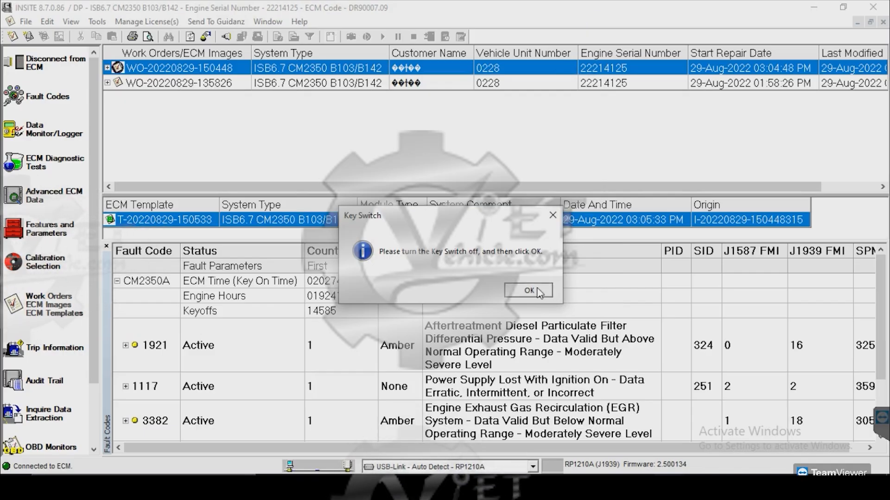
{"action": "left_click", "coordinate": [538, 291]}
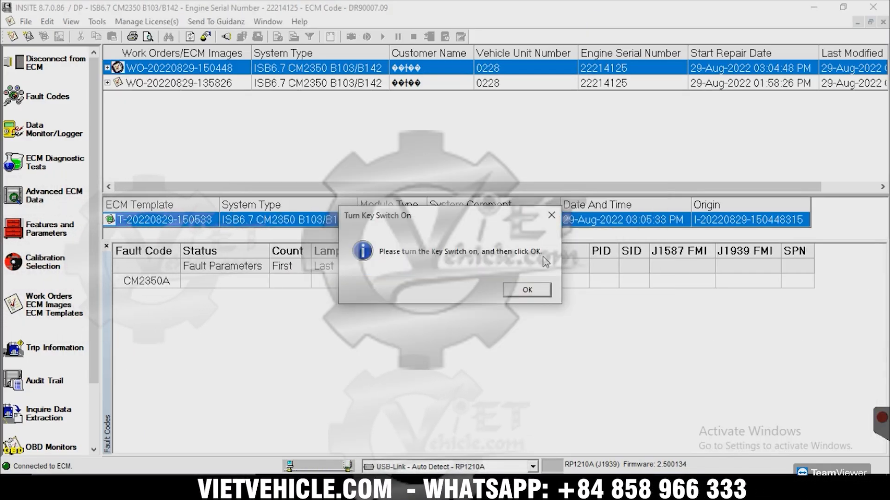
{"action": "key", "text": "Return"}
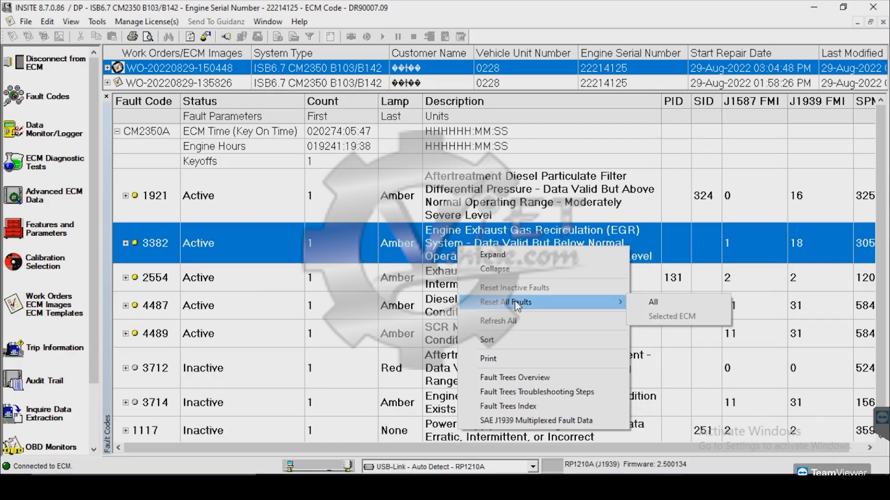
Reset all ECM fault codes and complete the key switch off/on cycle
{"action": "left_click", "coordinate": [642, 306]}
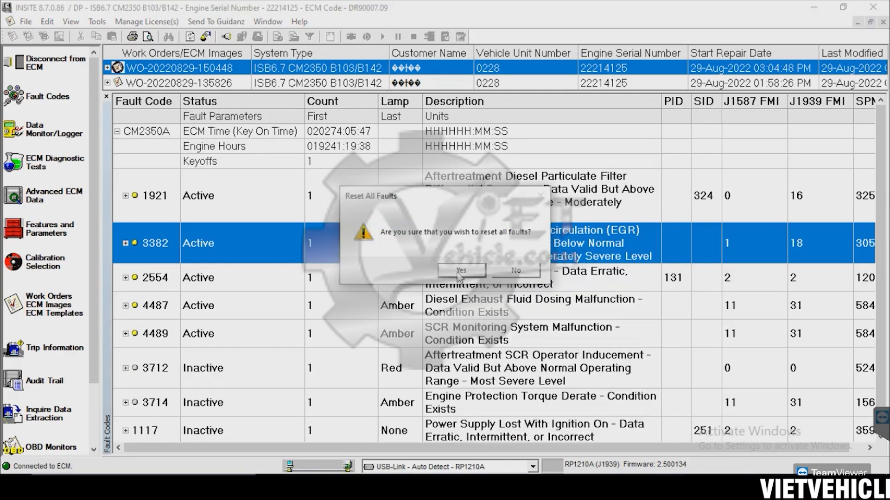
{"action": "left_click", "coordinate": [460, 271]}
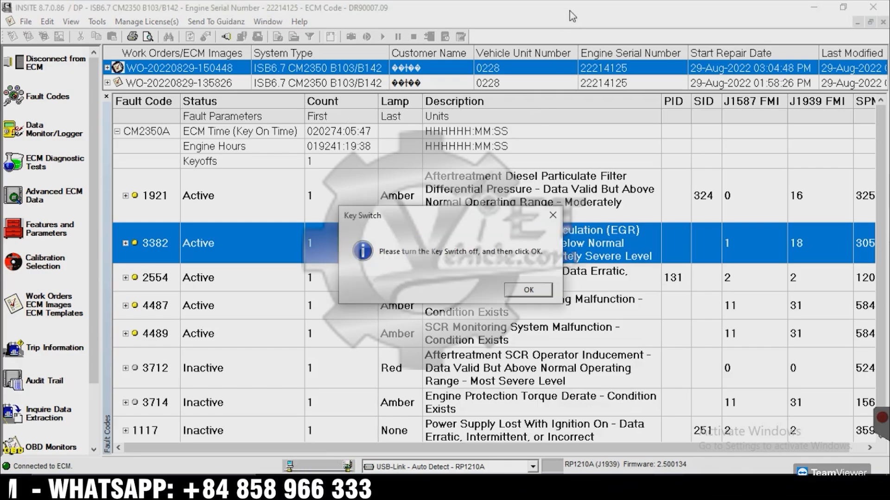
{"action": "left_click", "coordinate": [528, 290]}
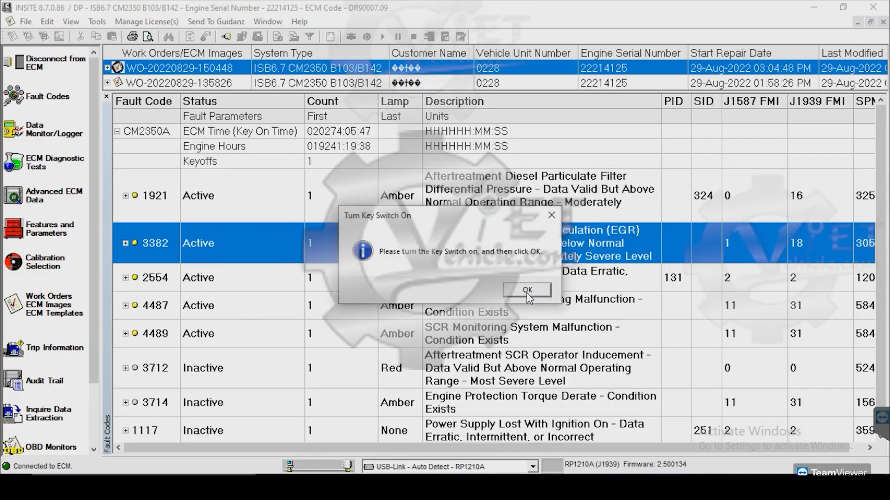
{"action": "left_click", "coordinate": [527, 291]}
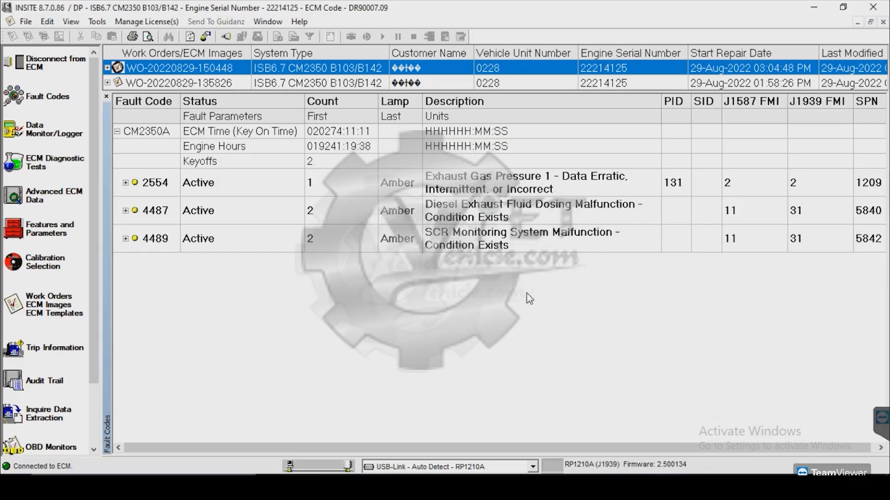
Paste the calibration file CM2350 BDF DR90007 DPF SCR EGR OFF V2.xcal into the G- folder and minimize the folder window
{"action": "left_click", "coordinate": [480, 484]}
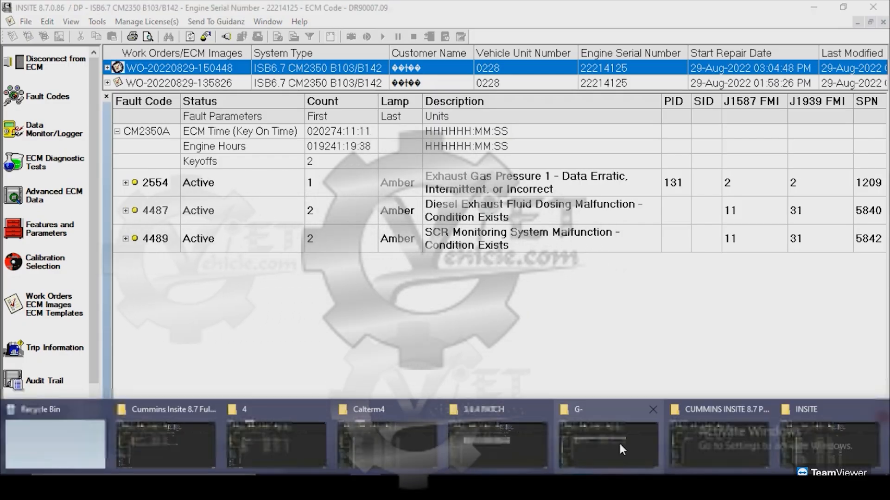
{"action": "left_click", "coordinate": [618, 444]}
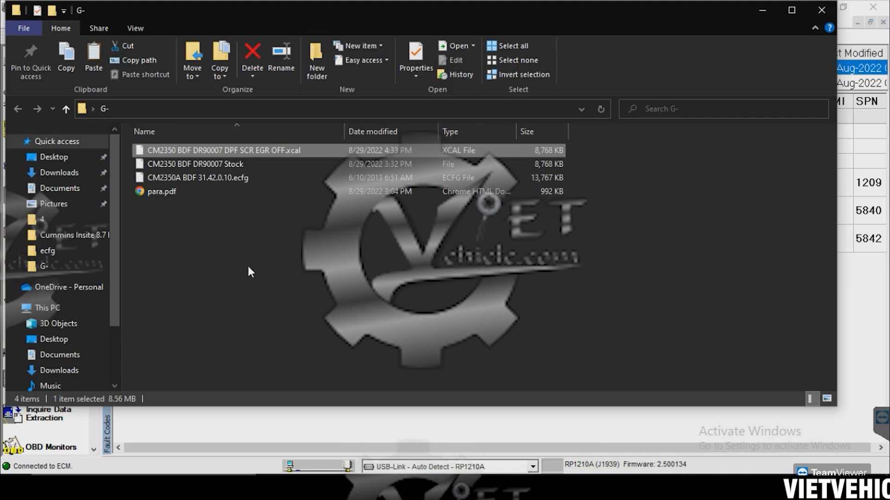
{"action": "right_click", "coordinate": [249, 271]}
{"action": "left_click", "coordinate": [276, 128]}
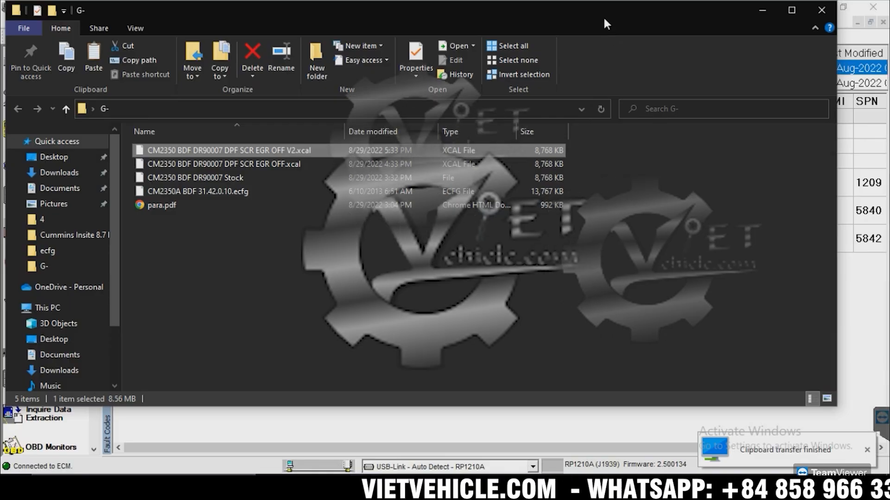
{"action": "left_click", "coordinate": [761, 10]}
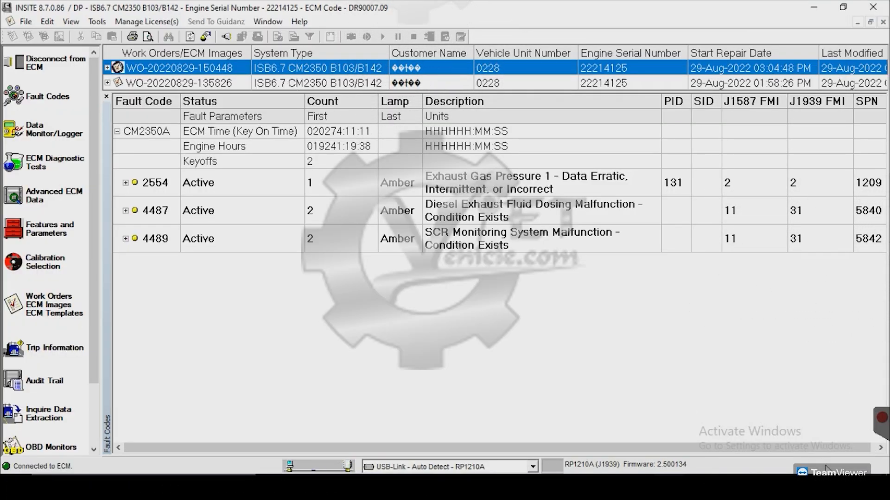
Disconnect INSITE from the ECM without creating a final ECM image
{"action": "left_click", "coordinate": [33, 66]}
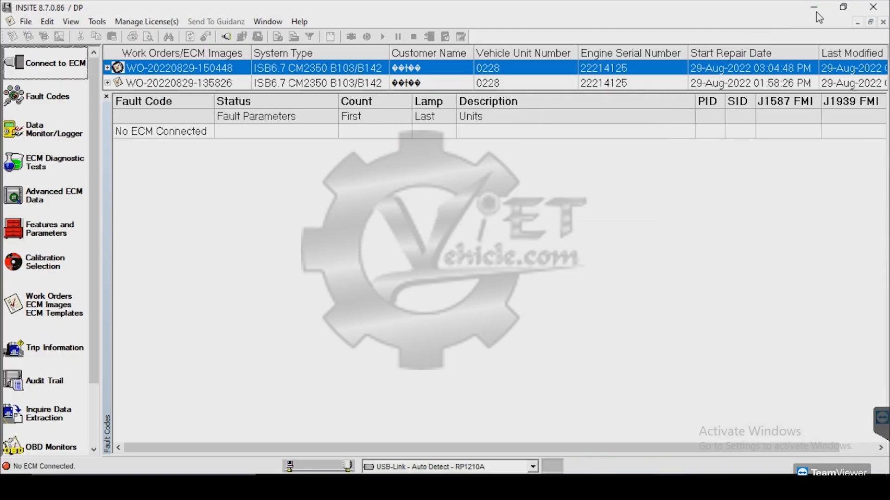
{"action": "left_click", "coordinate": [581, 52]}
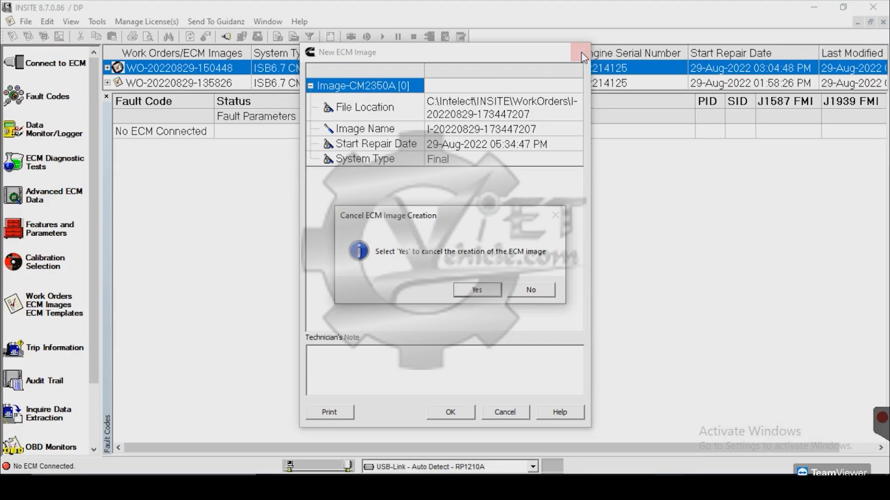
{"action": "left_click", "coordinate": [477, 291]}
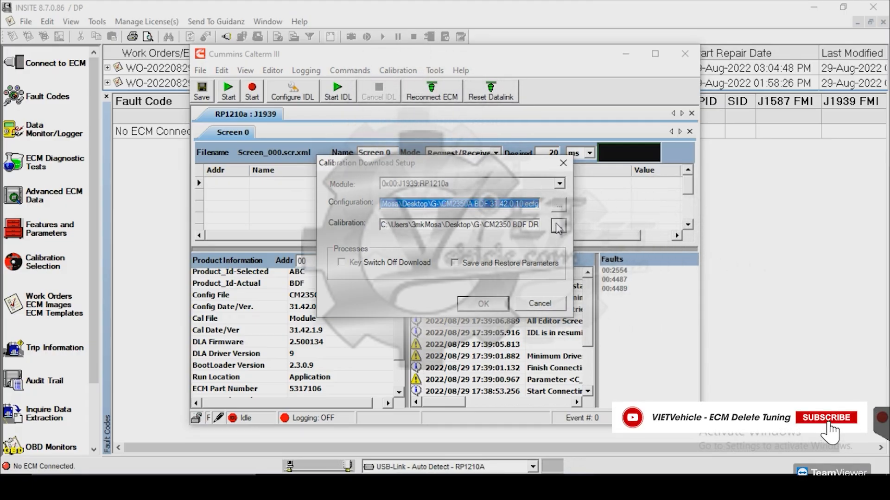
Choose CM2350 BDF DR90007 DPF SCR EGR OFF V2.xcal from the G- folder as the calibration file and start its download to the ECM
{"action": "left_click", "coordinate": [558, 225]}
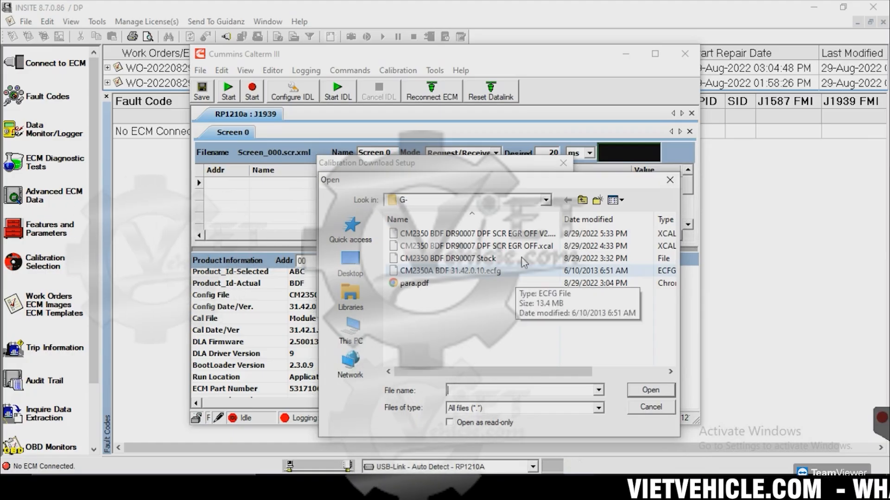
{"action": "left_click_drag", "start_coordinate": [559, 218], "coordinate": [581, 219]}
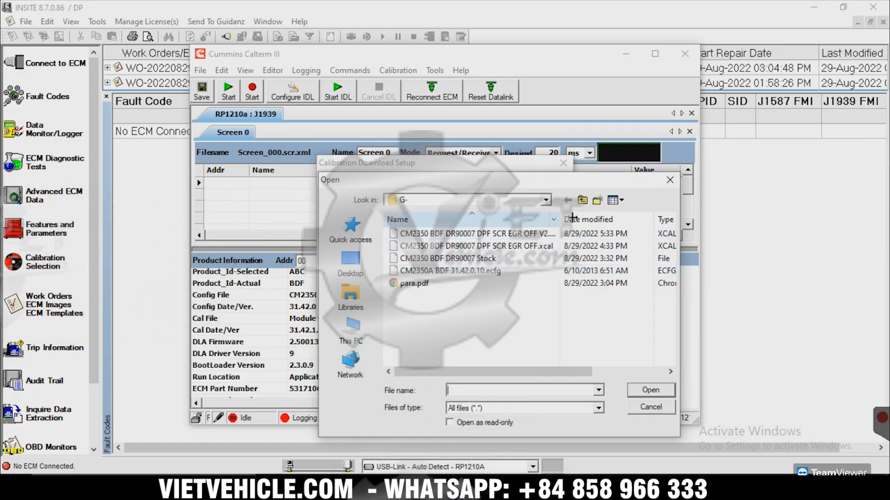
{"action": "left_click_drag", "start_coordinate": [581, 219], "coordinate": [585, 219]}
{"action": "left_click", "coordinate": [482, 234]}
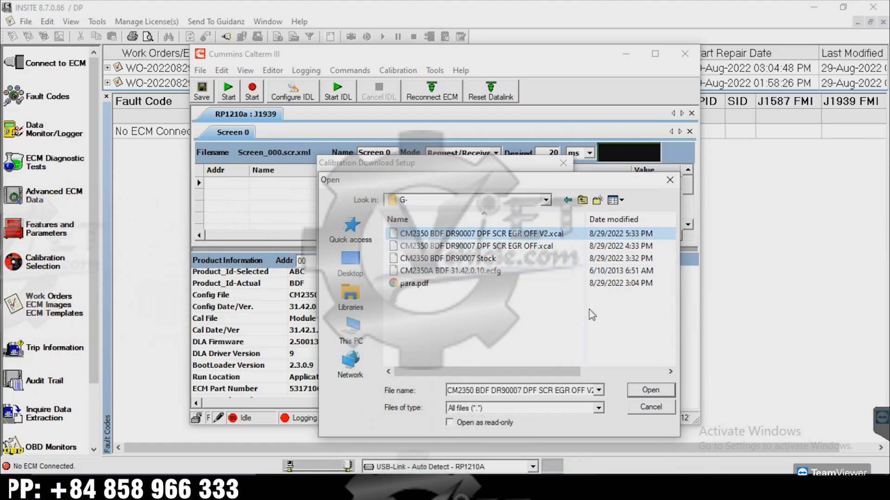
{"action": "left_click", "coordinate": [651, 391]}
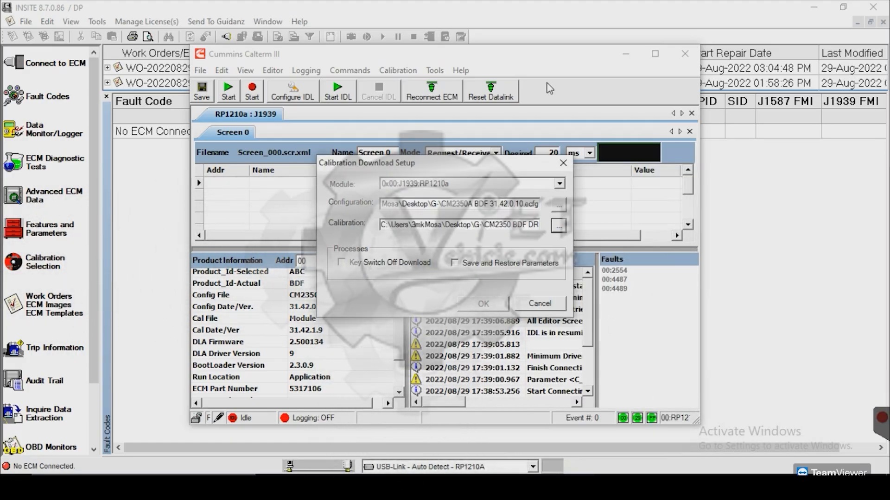
{"action": "left_click", "coordinate": [496, 309]}
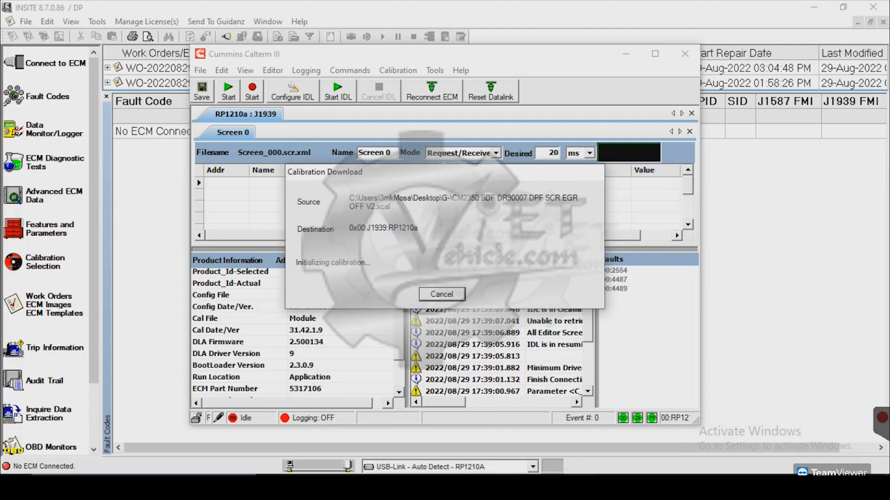
Wait for the calibration download to complete and dismiss the connection and DLA version warnings
{"action": "mouse_move", "coordinate": [488, 486]}
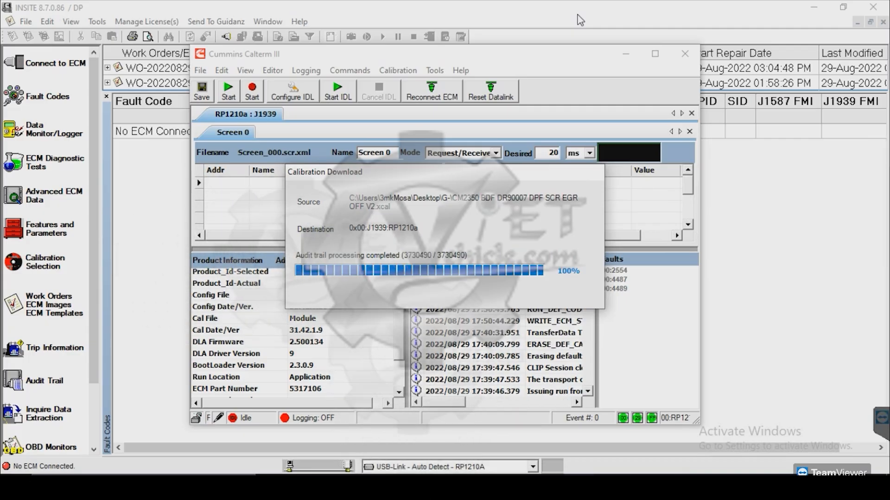
{"action": "left_click", "coordinate": [444, 213]}
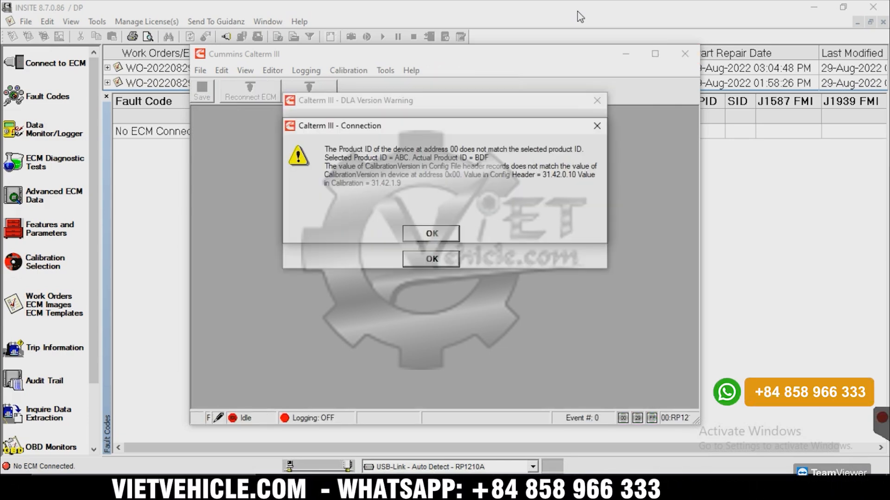
{"action": "left_click", "coordinate": [597, 126]}
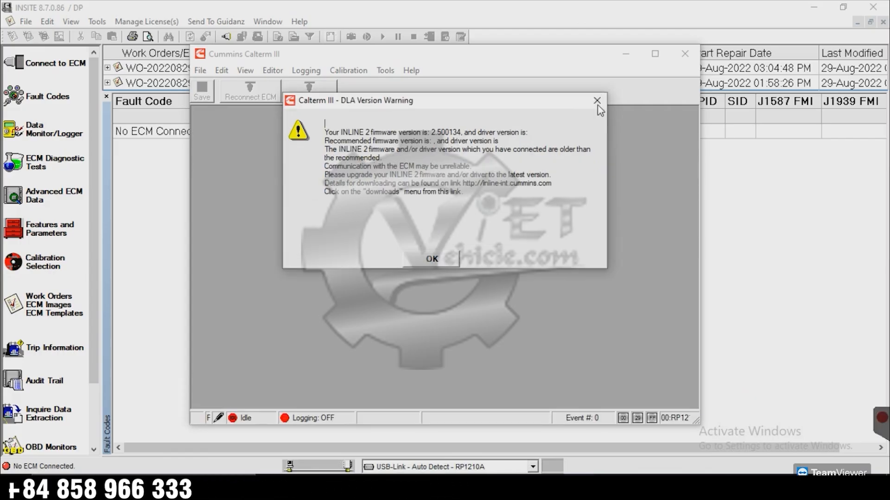
{"action": "left_click", "coordinate": [597, 101]}
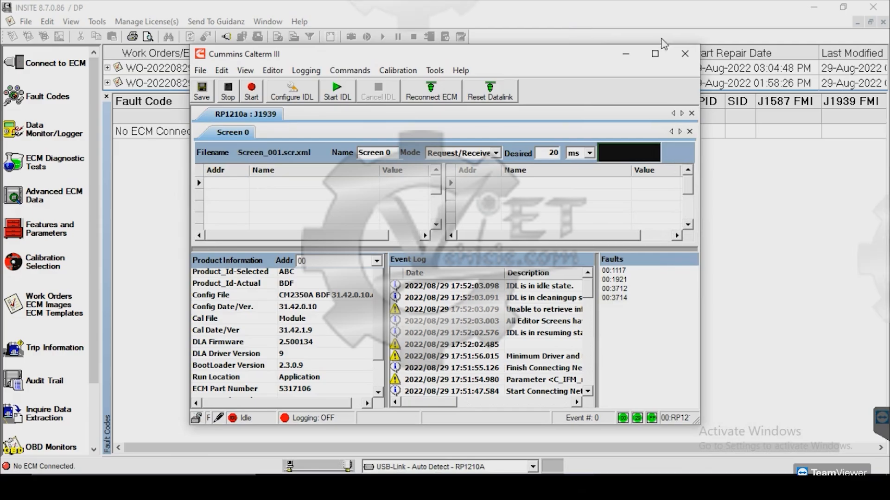
Switch to INSITE, connect to the ECM, and close the work order selection without creating a new one
{"action": "left_click", "coordinate": [670, 17]}
{"action": "left_click", "coordinate": [55, 69]}
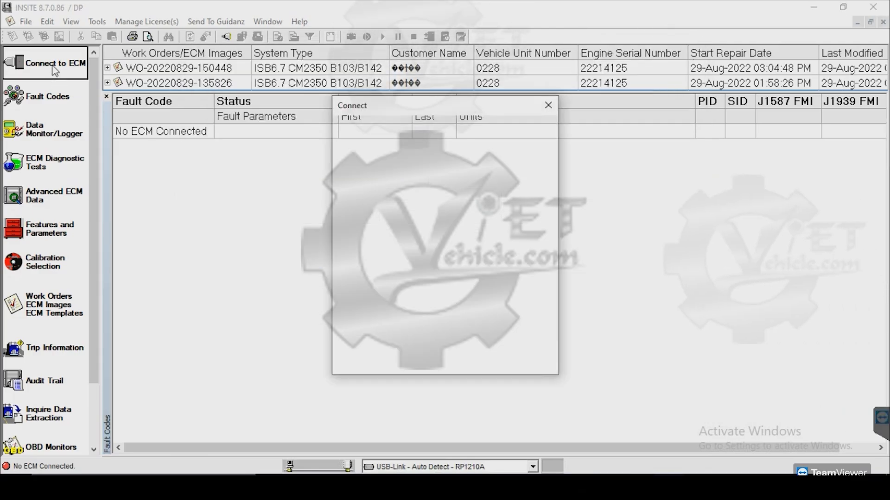
{"action": "left_click", "coordinate": [369, 360]}
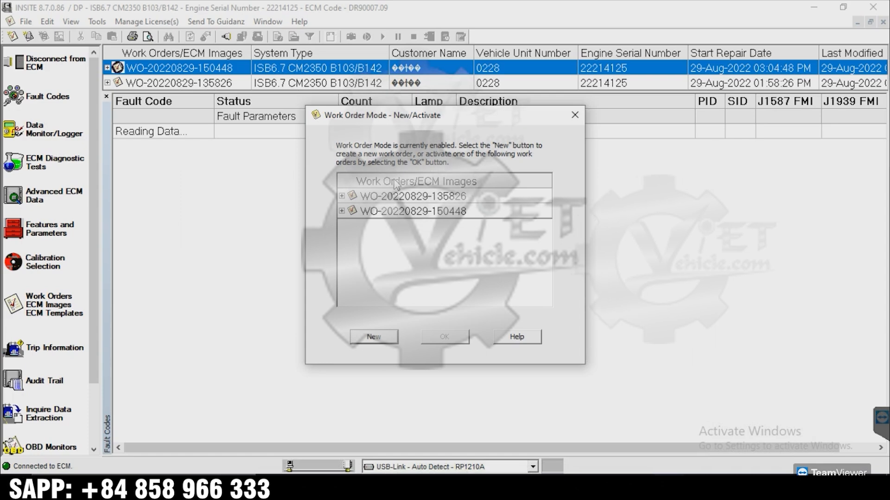
{"action": "left_click", "coordinate": [575, 115]}
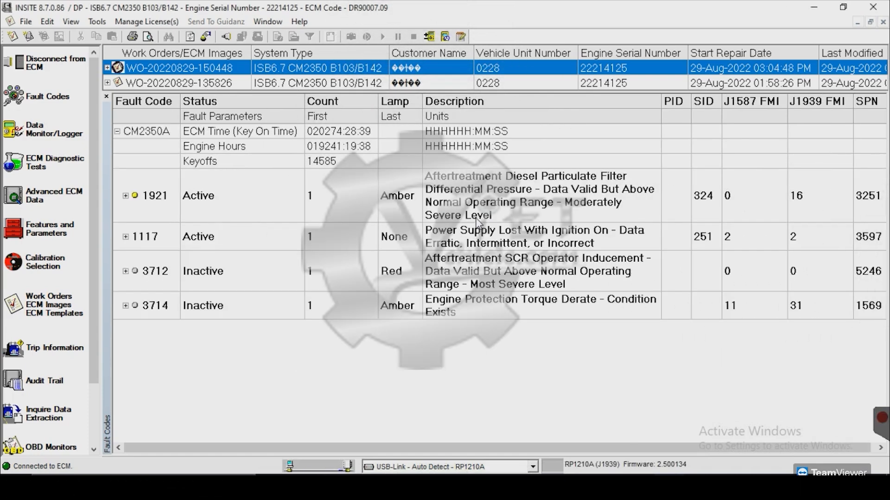
Enlarge the ECM template list, send the Stock 29/8 template to the ECM, and confirm the adjustment
{"action": "left_click_drag", "start_coordinate": [501, 91], "coordinate": [491, 223]}
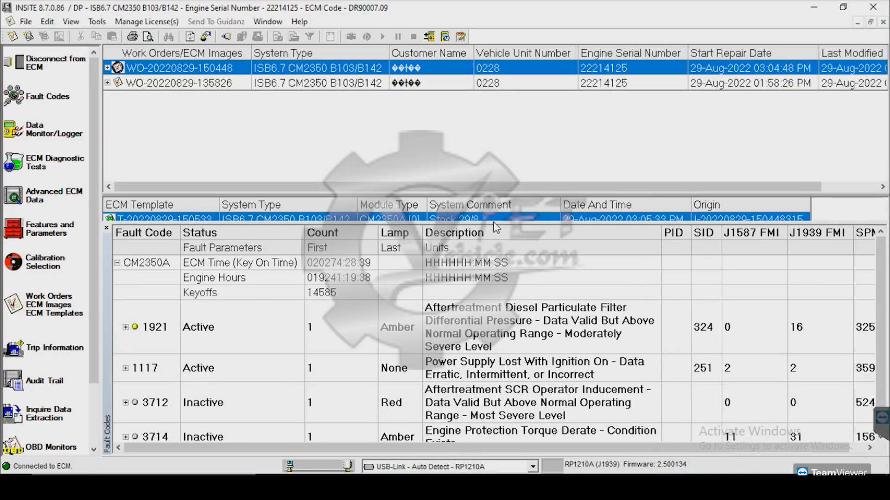
{"action": "left_click", "coordinate": [620, 117]}
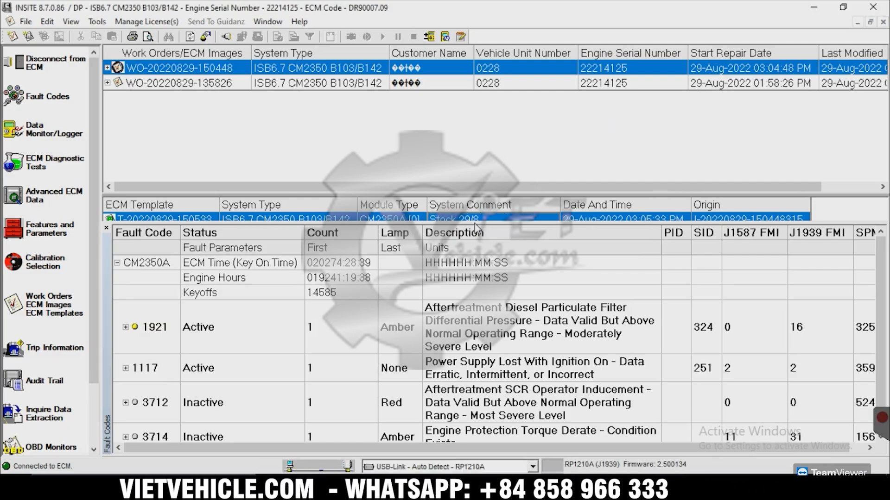
{"action": "left_click_drag", "start_coordinate": [474, 223], "coordinate": [474, 253]}
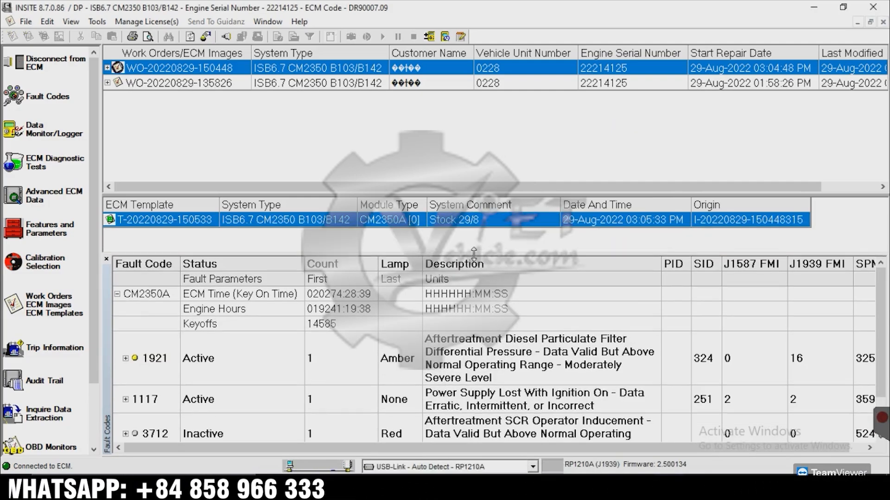
{"action": "right_click", "coordinate": [471, 224]}
{"action": "left_click", "coordinate": [502, 228]}
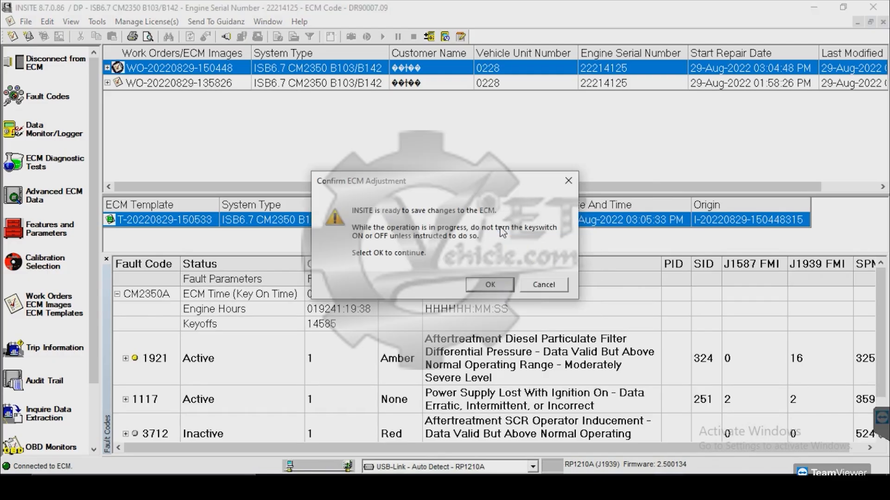
{"action": "left_click", "coordinate": [489, 285]}
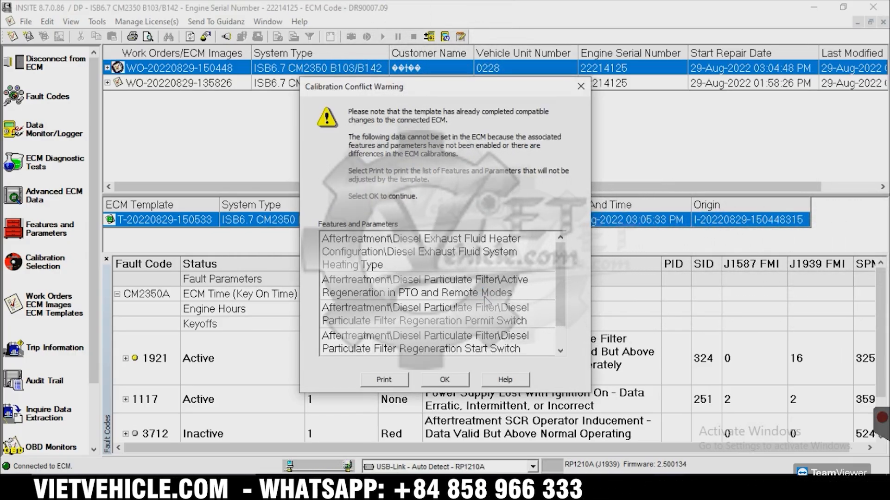
Accept the calibration conflict list and complete the key switch off/on cycle for the template transfer
{"action": "left_click", "coordinate": [459, 381]}
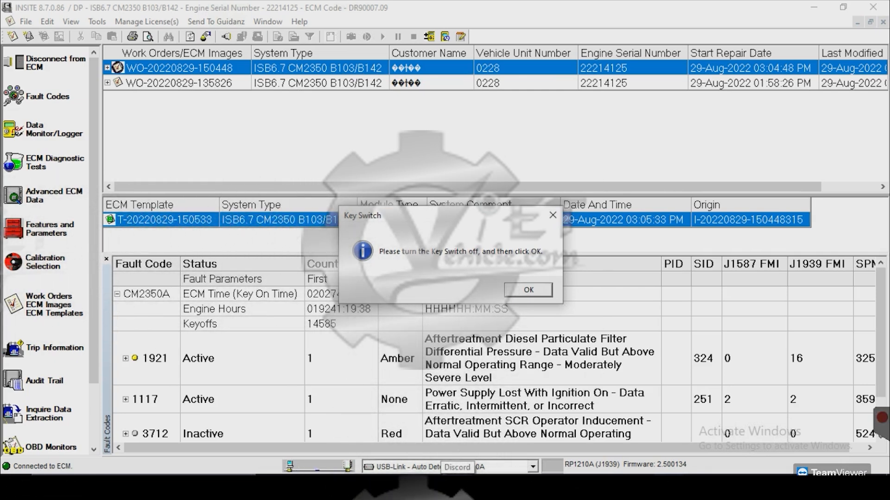
{"action": "key", "text": "Return"}
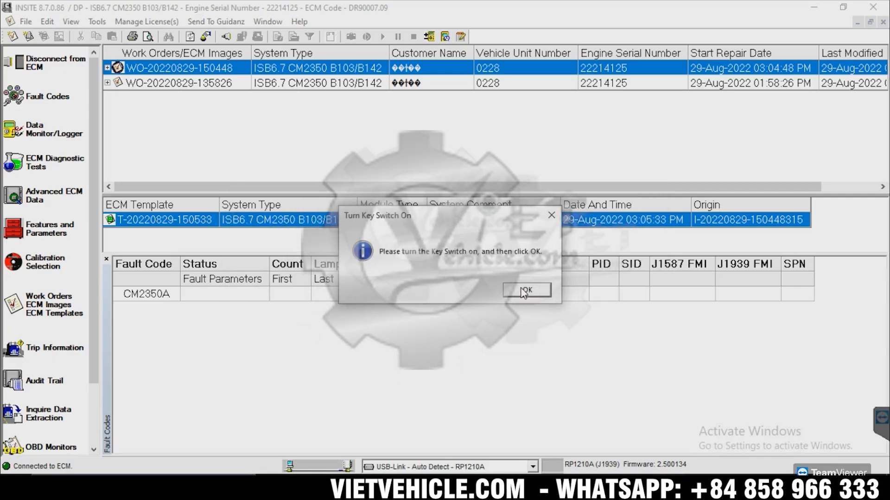
{"action": "left_click", "coordinate": [525, 291]}
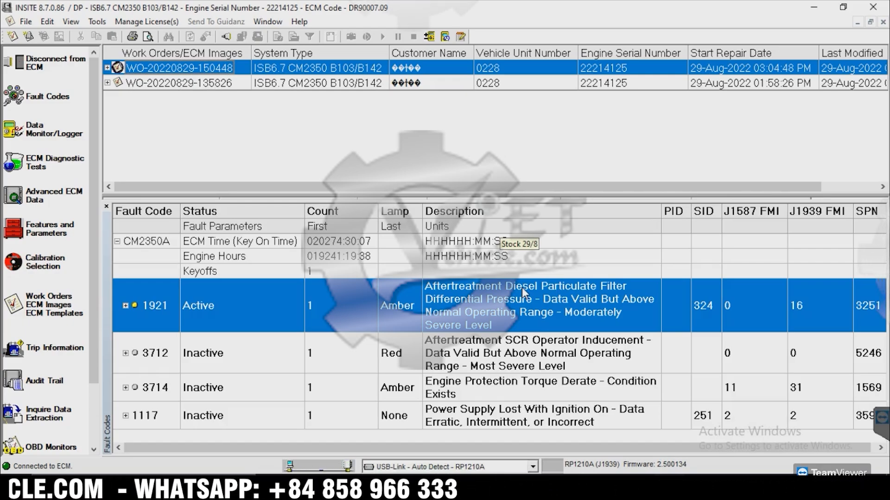
Reset all faults in the ECM and complete the key switch off/on cycle
{"action": "right_click", "coordinate": [496, 302]}
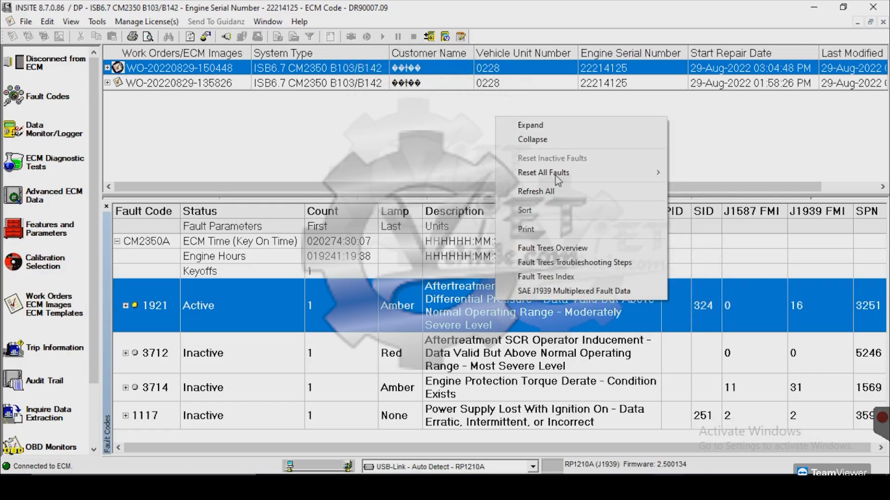
{"action": "mouse_move", "coordinate": [559, 178]}
{"action": "left_click", "coordinate": [696, 175]}
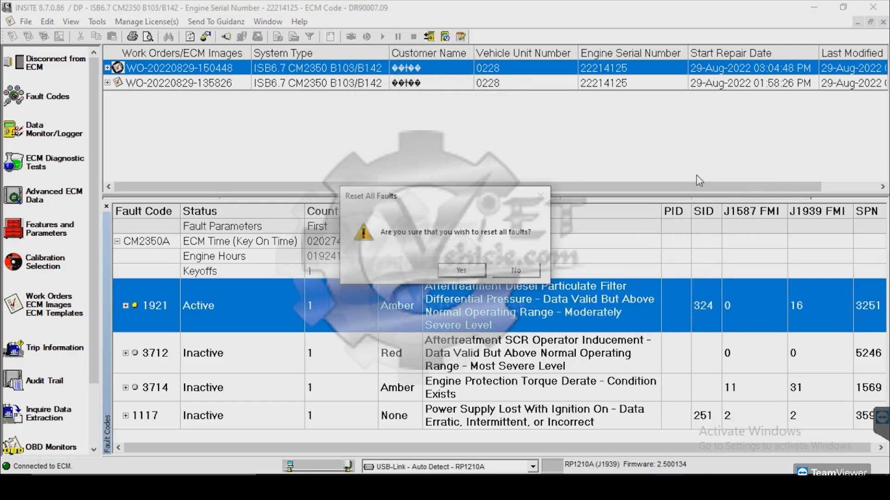
{"action": "left_click", "coordinate": [463, 271]}
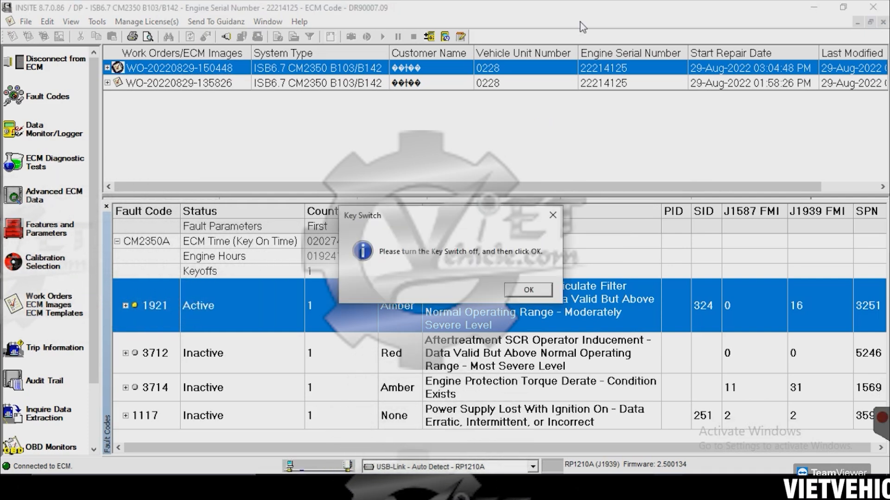
{"action": "left_click", "coordinate": [519, 290]}
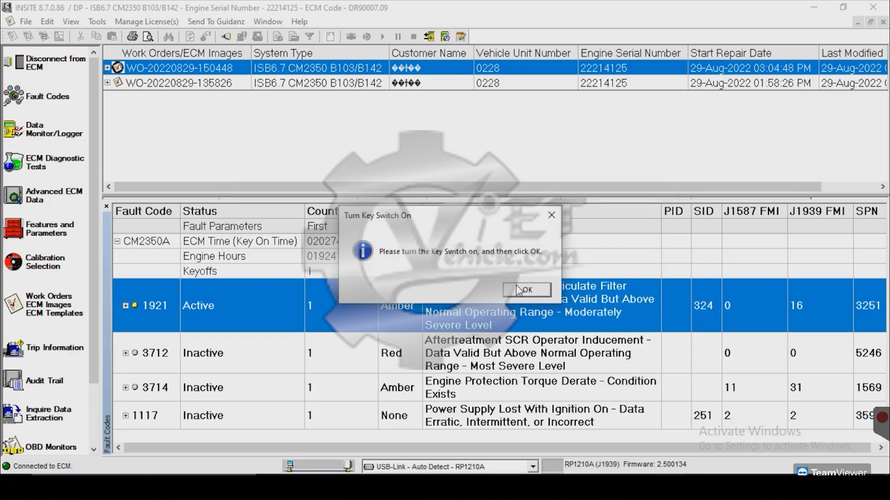
{"action": "left_click", "coordinate": [519, 290]}
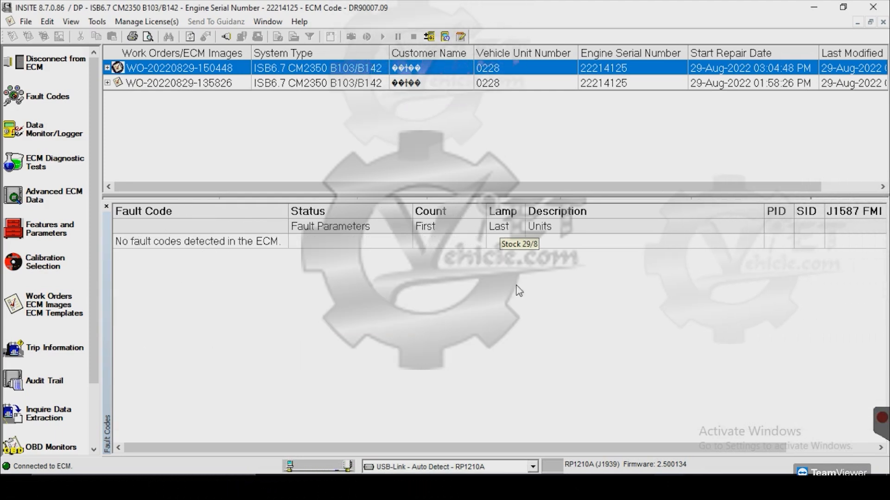
Monitor the predefined All Parameters group and examine the live aftertreatment, cruise control, ECM and engine values
{"action": "left_click", "coordinate": [45, 135]}
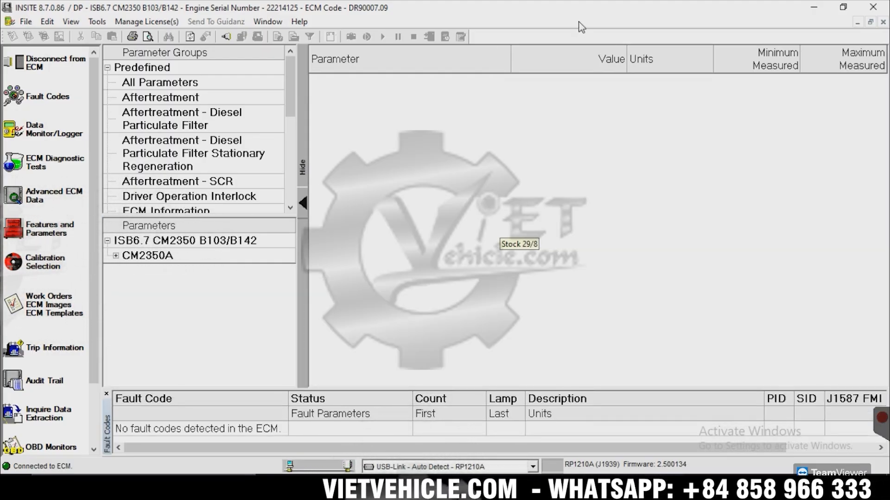
{"action": "left_click", "coordinate": [249, 81]}
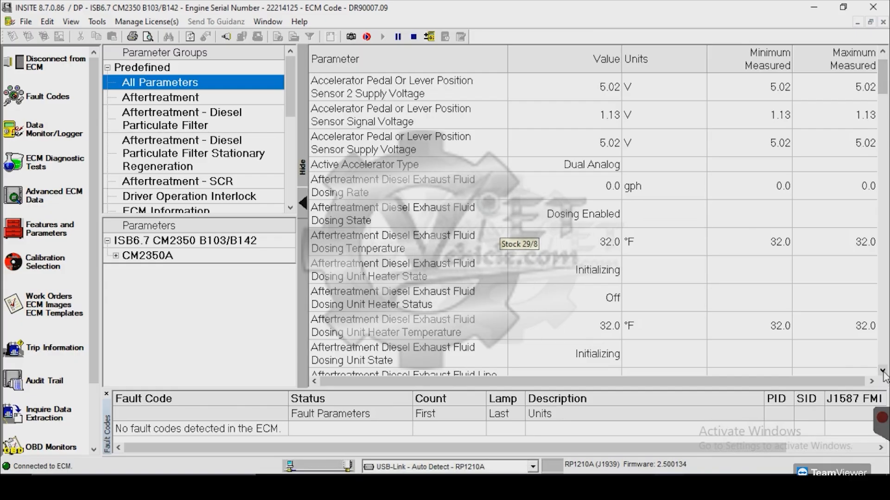
{"action": "scroll", "coordinate": [883, 376], "scroll_direction": "down", "scroll_amount": 7}
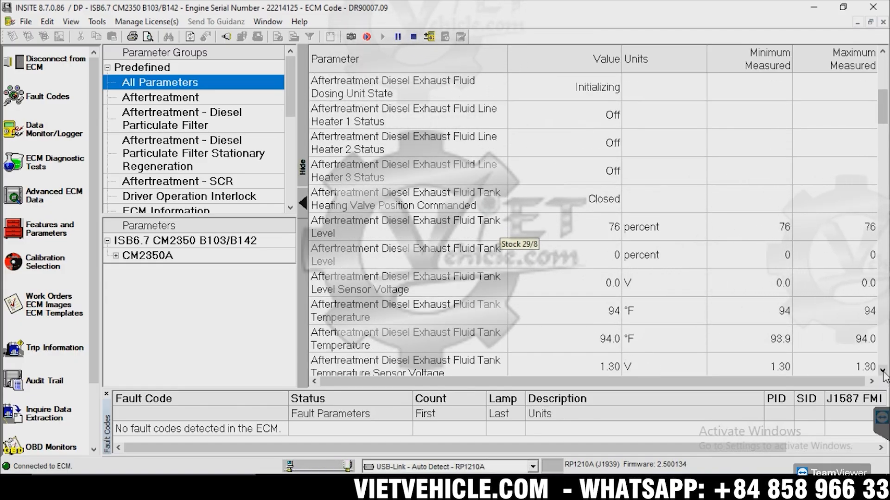
{"action": "left_click", "coordinate": [883, 372]}
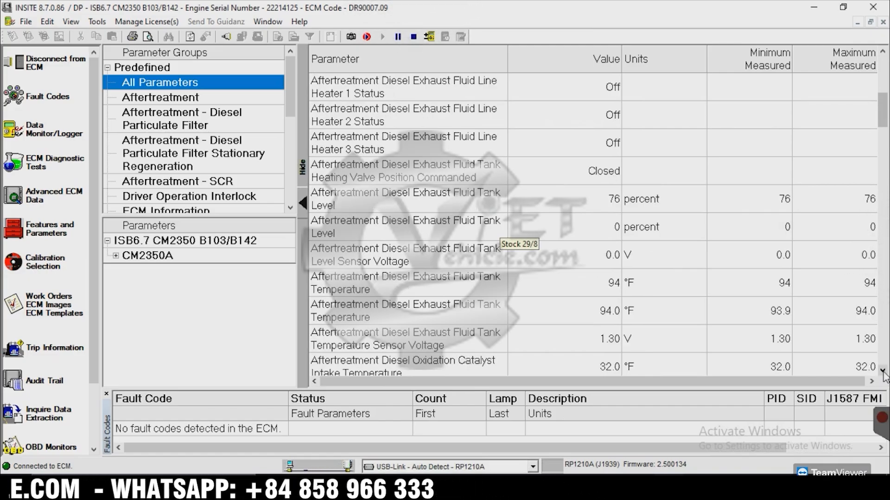
{"action": "left_click", "coordinate": [882, 372]}
{"action": "left_click", "coordinate": [882, 371]}
{"action": "left_click", "coordinate": [882, 371]}
{"action": "left_click", "coordinate": [882, 372]}
{"action": "left_click", "coordinate": [882, 371]}
{"action": "left_click", "coordinate": [883, 371]}
{"action": "left_click", "coordinate": [882, 371]}
{"action": "left_click", "coordinate": [882, 372]}
{"action": "left_click", "coordinate": [883, 372]}
{"action": "left_click", "coordinate": [882, 371]}
{"action": "left_click", "coordinate": [882, 372]}
{"action": "left_click", "coordinate": [883, 371]}
{"action": "left_click", "coordinate": [882, 372]}
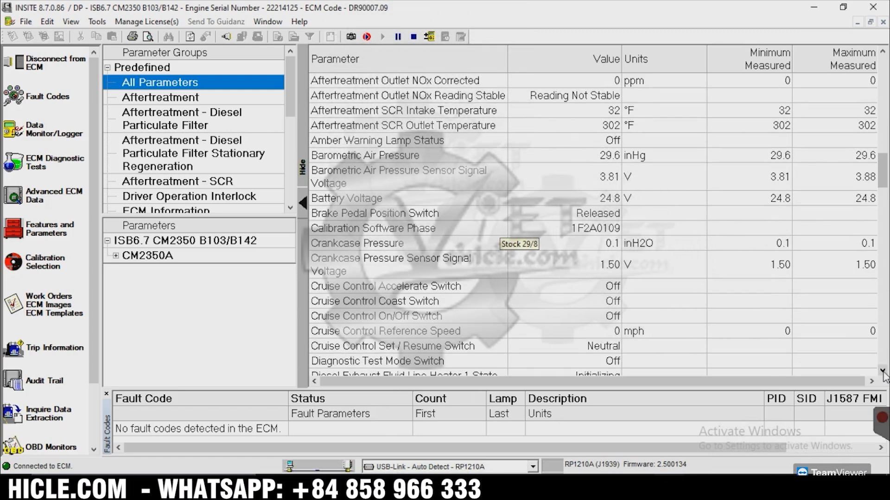
{"action": "left_click", "coordinate": [883, 372]}
{"action": "left_click", "coordinate": [883, 371]}
{"action": "left_click", "coordinate": [883, 371]}
{"action": "left_click", "coordinate": [882, 372]}
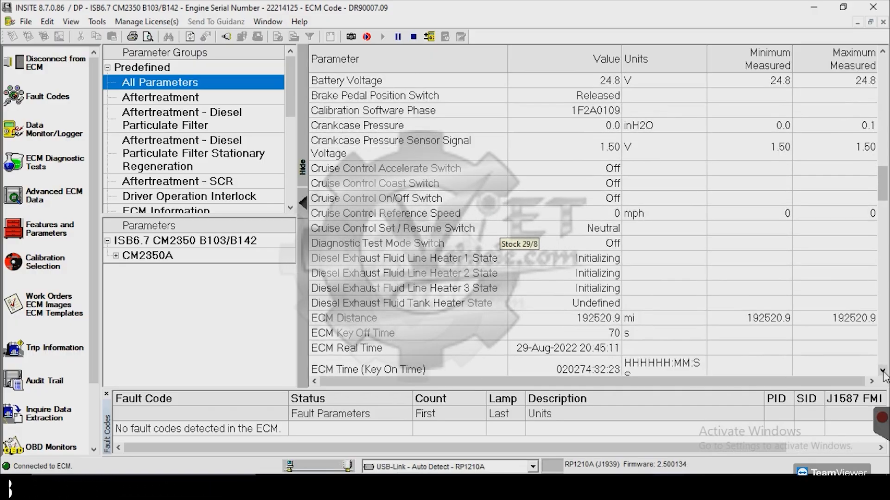
{"action": "left_click", "coordinate": [883, 371]}
{"action": "left_click", "coordinate": [883, 372]}
{"action": "left_click", "coordinate": [882, 371]}
{"action": "left_click", "coordinate": [883, 371]}
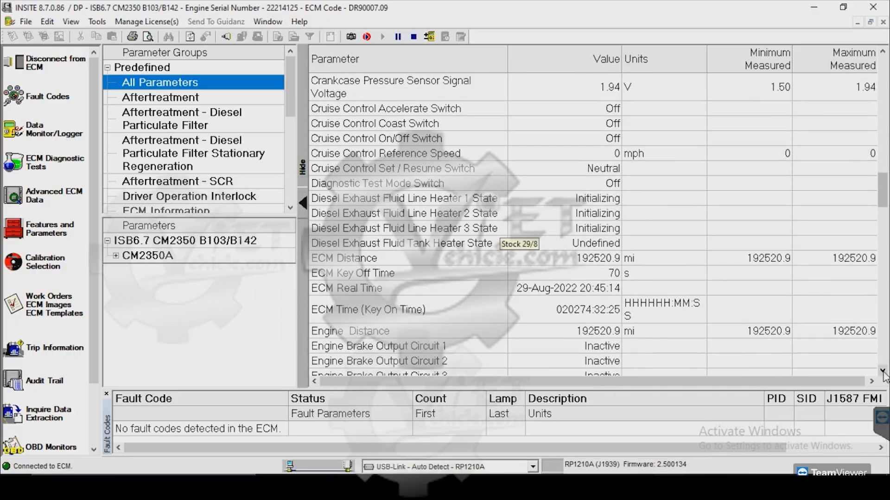
{"action": "left_click", "coordinate": [882, 371]}
{"action": "left_click", "coordinate": [882, 371]}
{"action": "left_click", "coordinate": [882, 372]}
{"action": "left_click", "coordinate": [882, 372]}
{"action": "left_click", "coordinate": [882, 372]}
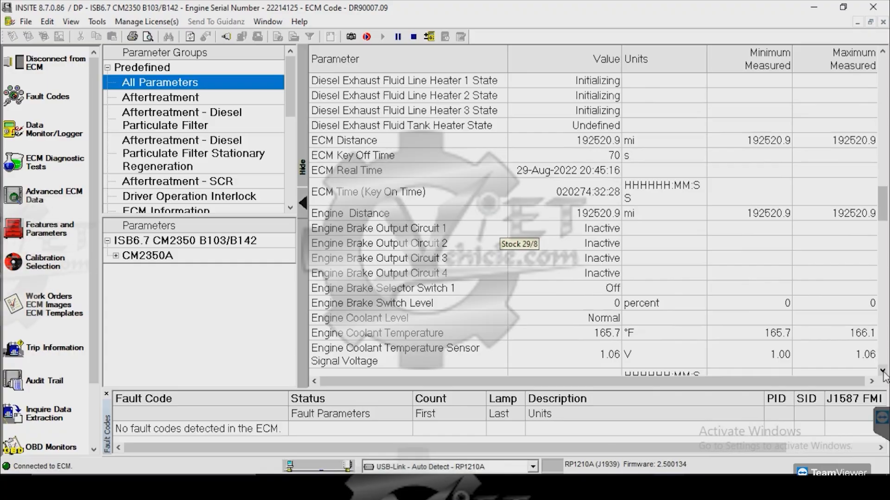
{"action": "left_click", "coordinate": [882, 372]}
{"action": "left_click", "coordinate": [882, 371]}
{"action": "left_click", "coordinate": [882, 372]}
{"action": "left_click", "coordinate": [882, 372]}
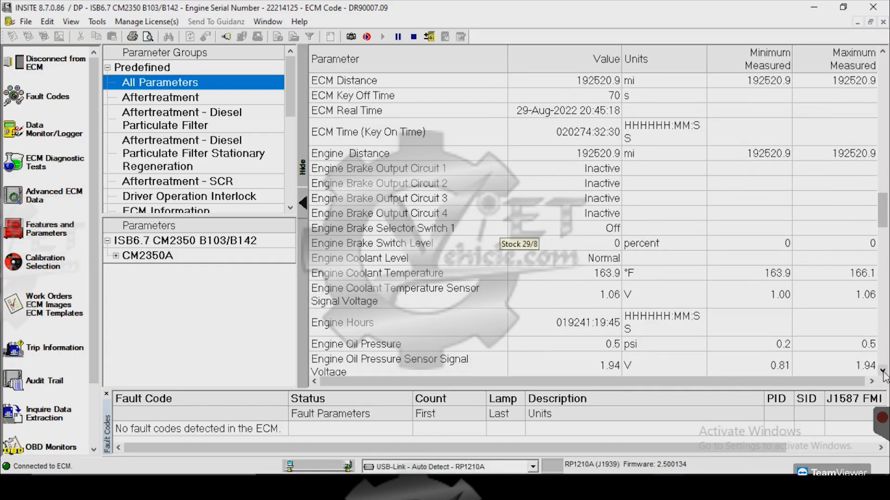
{"action": "left_click", "coordinate": [882, 371]}
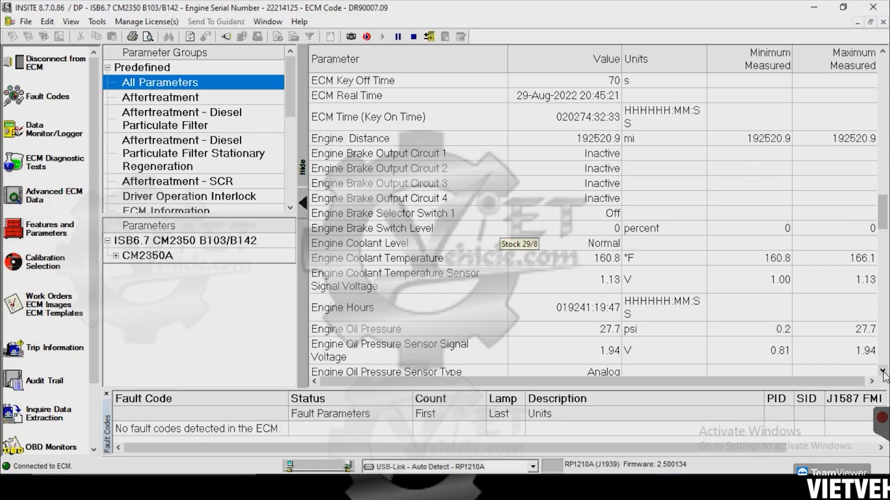
Examine the live engine brake, coolant, oil pressure, engine speed, fuel pump, rail pressure and injector supply values in the parameter list
{"action": "left_click", "coordinate": [882, 372]}
{"action": "left_click", "coordinate": [882, 372]}
{"action": "left_click", "coordinate": [883, 372]}
{"action": "left_click", "coordinate": [883, 371]}
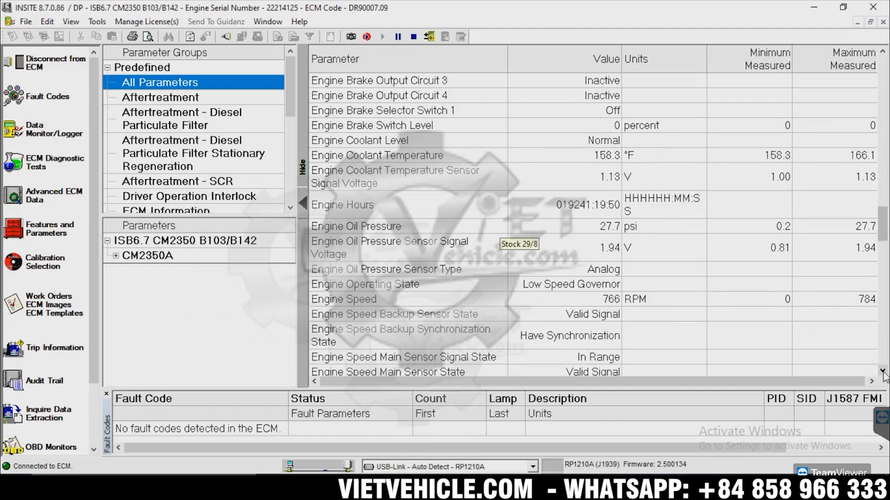
{"action": "left_click", "coordinate": [883, 372]}
{"action": "left_click", "coordinate": [882, 372]}
{"action": "left_click", "coordinate": [883, 371]}
{"action": "left_click", "coordinate": [883, 372]}
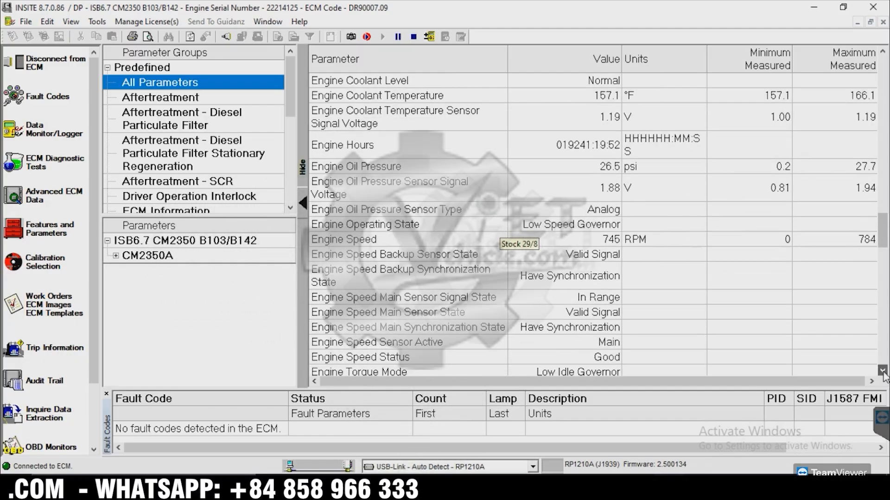
{"action": "left_click", "coordinate": [882, 371]}
{"action": "left_click", "coordinate": [882, 372]}
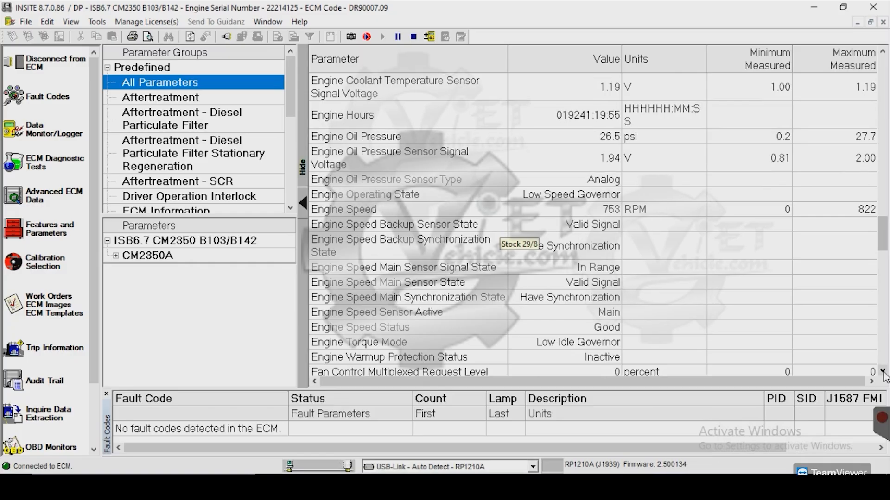
{"action": "left_click", "coordinate": [882, 371]}
{"action": "left_click", "coordinate": [882, 372]}
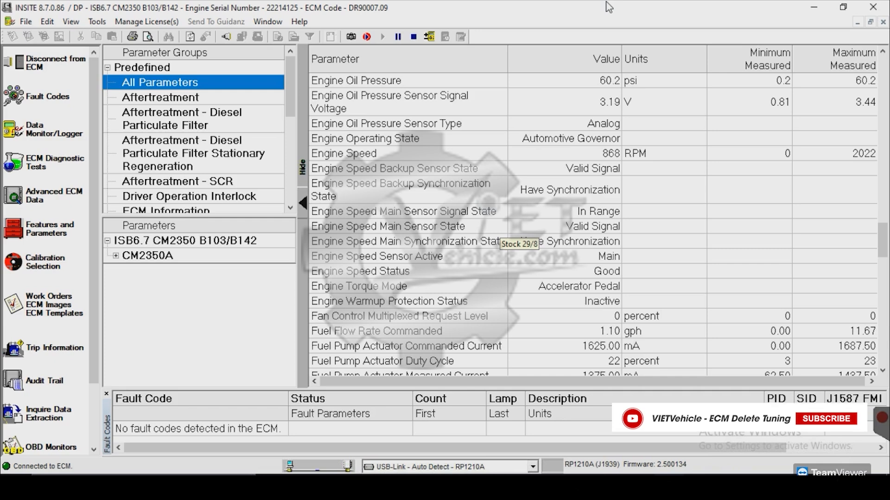
{"action": "scroll", "coordinate": [490, 270], "scroll_direction": "down", "scroll_amount": 3}
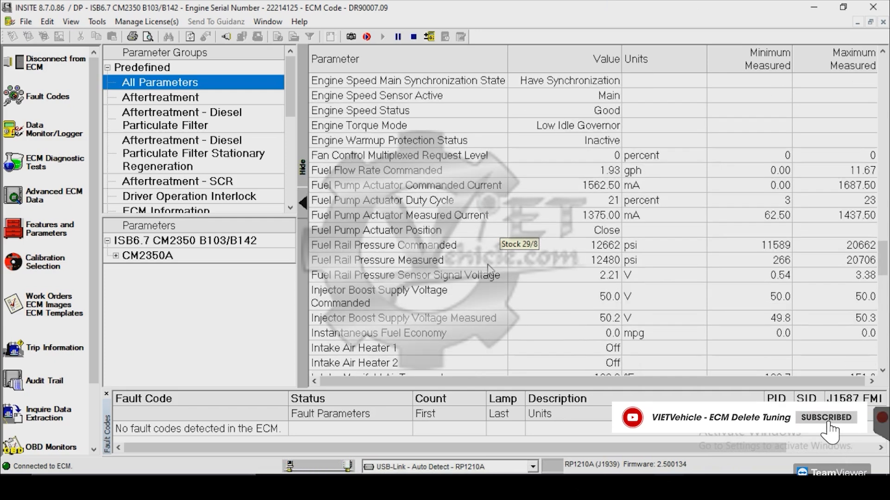
Enlarge the fault code list over the parameter monitor to check the ECM for fault codes
{"action": "left_click", "coordinate": [384, 392]}
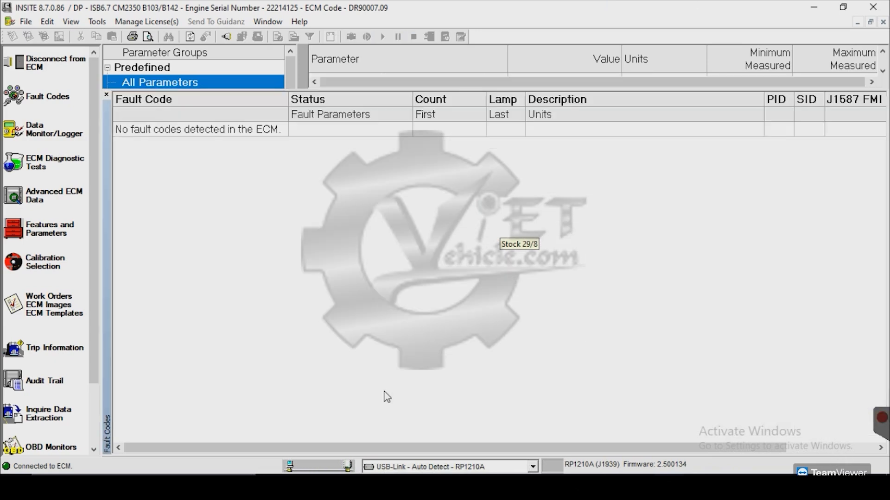